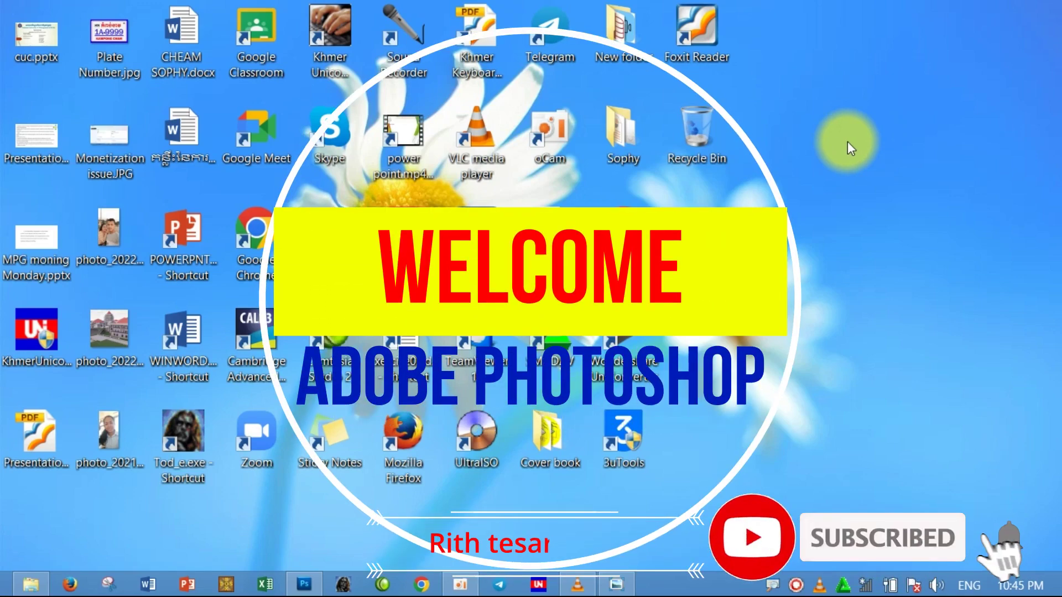
# - Refresh the desktop and open the finished RITHTESART fire-text example in Photo Viewer
pyautogui.rightClick(852, 115)
pyautogui.click(871, 164)
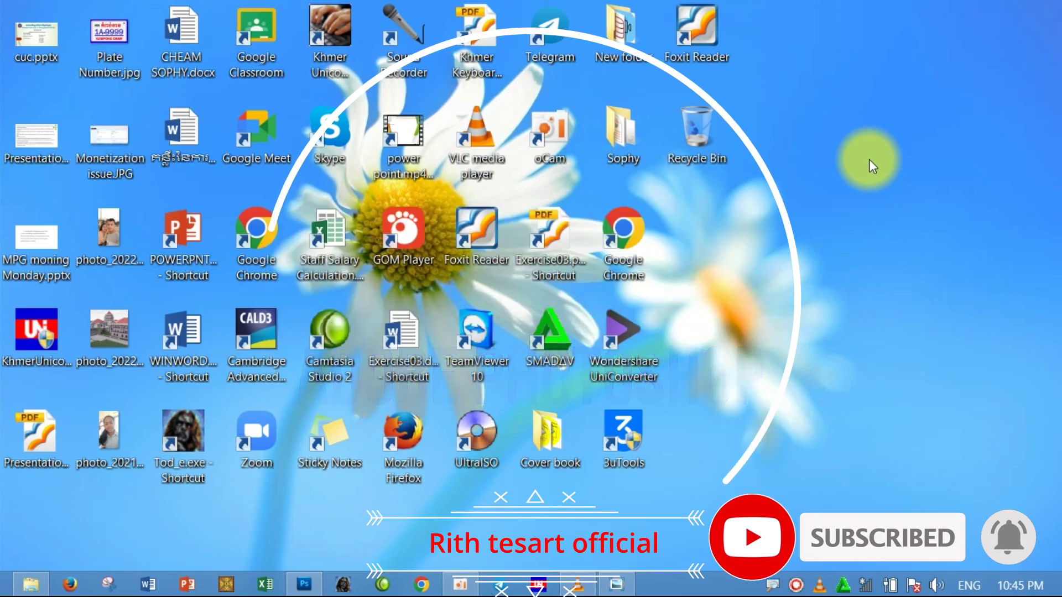
pyautogui.click(630, 585)
pyautogui.moveTo(559, 210); pyautogui.dragTo(566, 313)
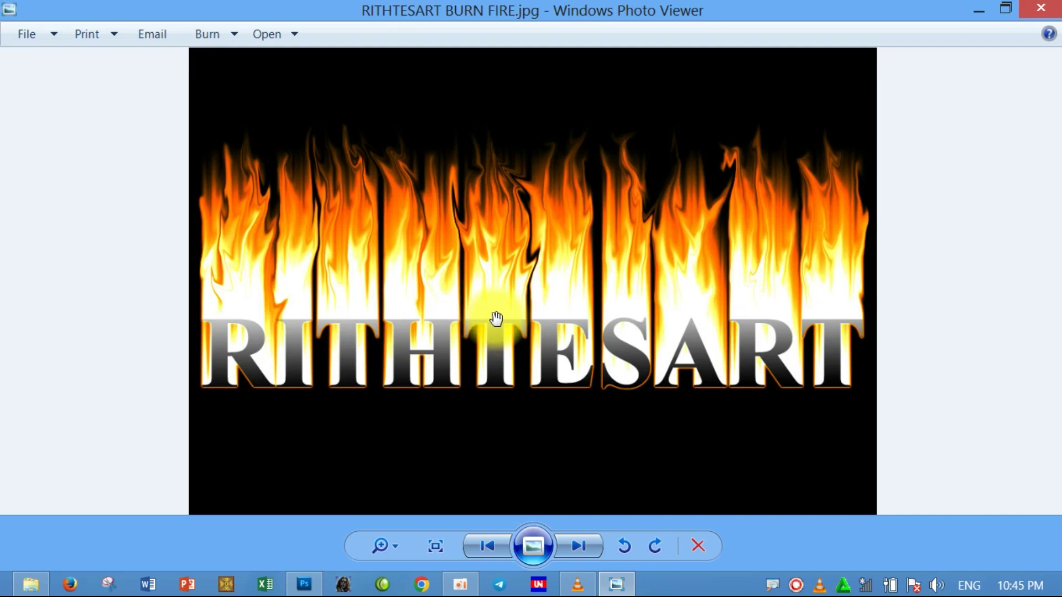
# - Minimize the Photo Viewer example and restore the Photoshop window
pyautogui.click(982, 14)
pyautogui.click(304, 583)
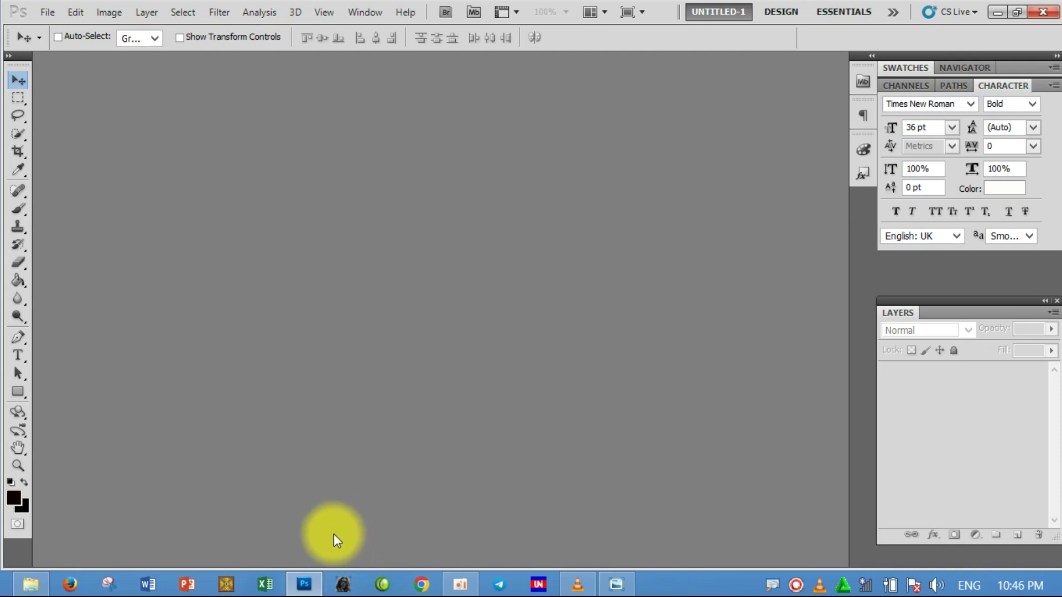
# - Create a new 1011 × 952 px document at 300 ppi
pyautogui.click(48, 12)
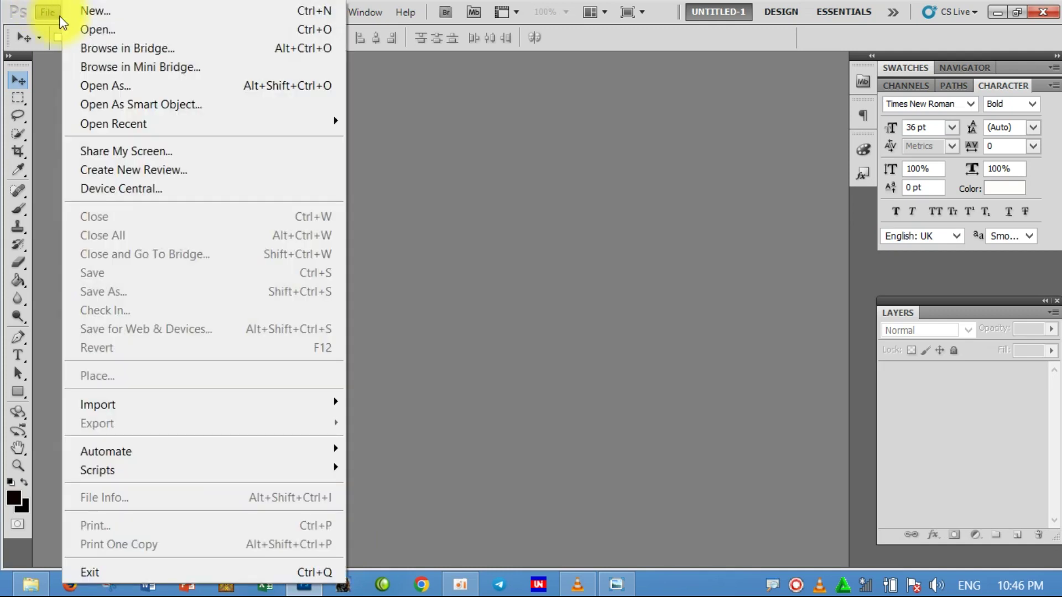
pyautogui.click(95, 10)
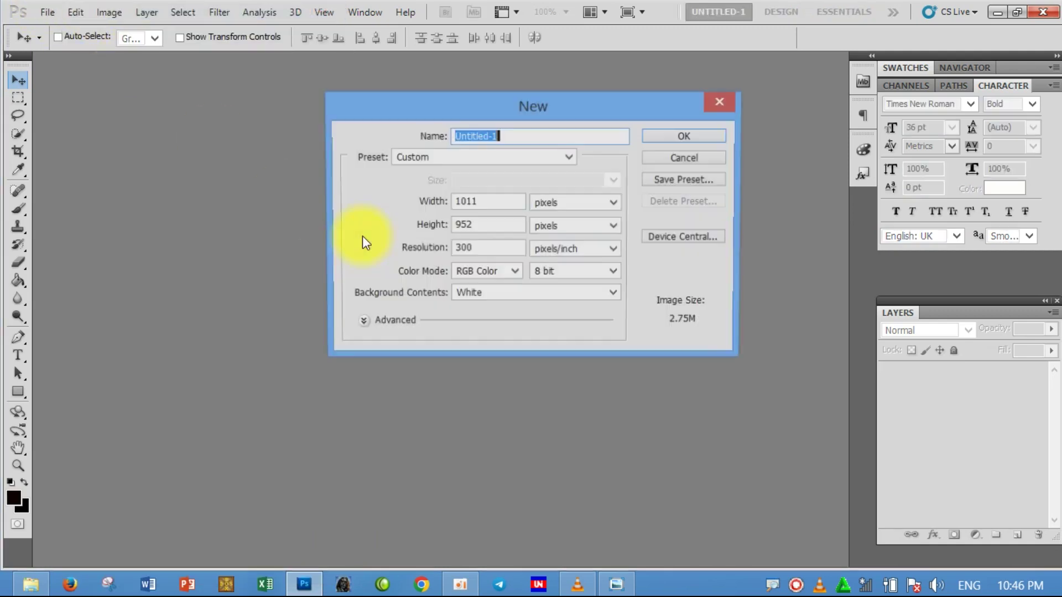
pyautogui.click(497, 202)
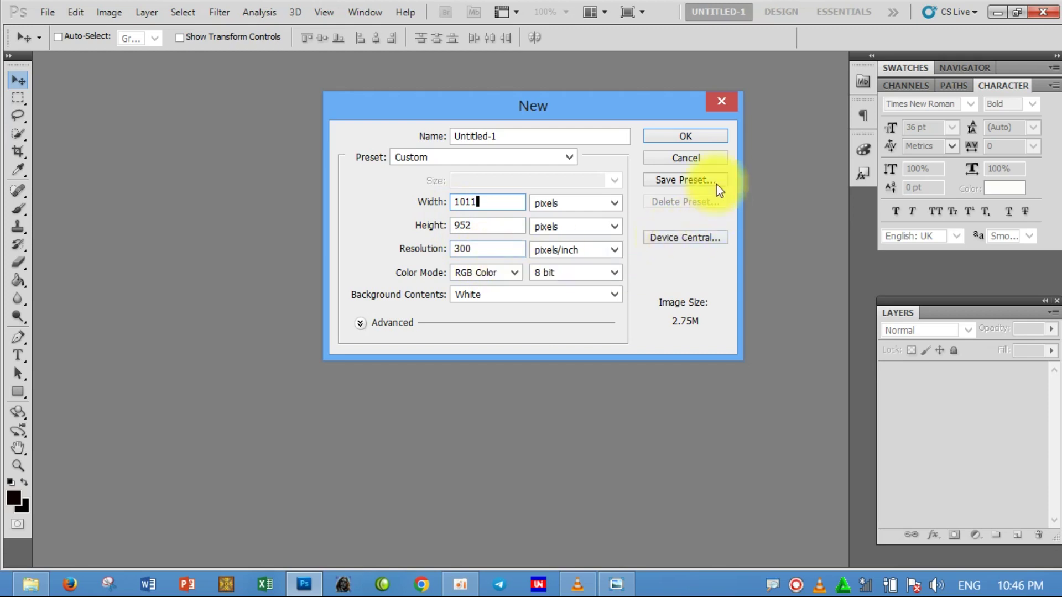
pyautogui.click(690, 139)
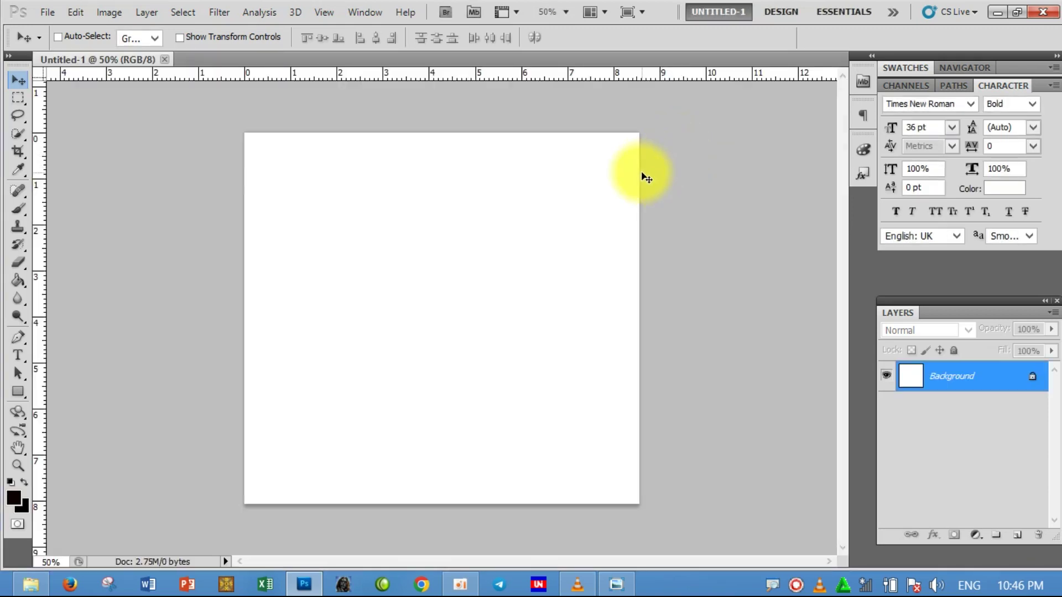
# - Set the foreground colour to near-black and Paint Bucket-fill the whole canvas
pyautogui.click(14, 498)
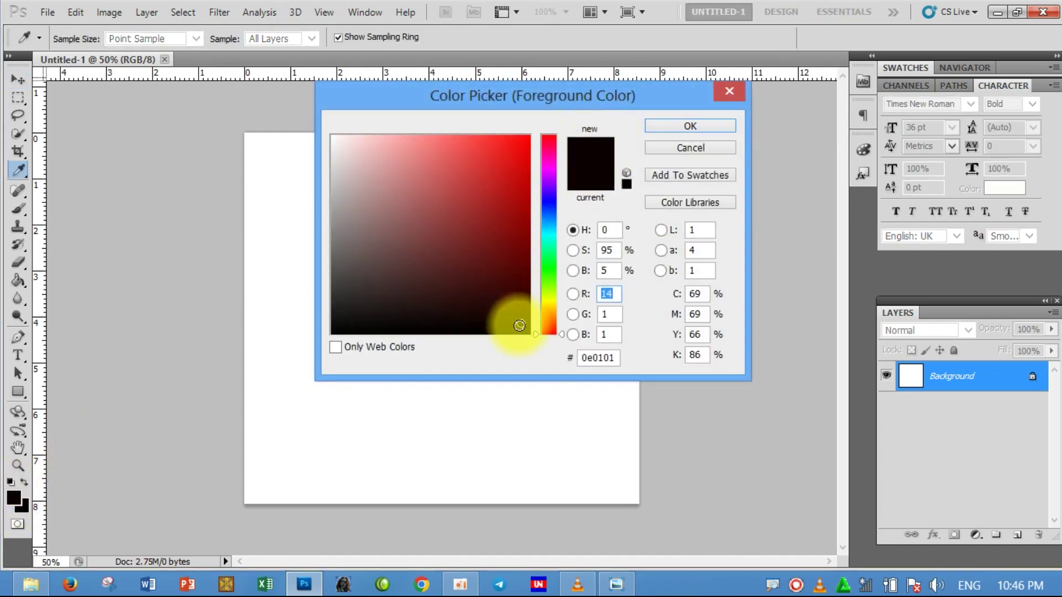
pyautogui.click(520, 325)
pyautogui.click(676, 127)
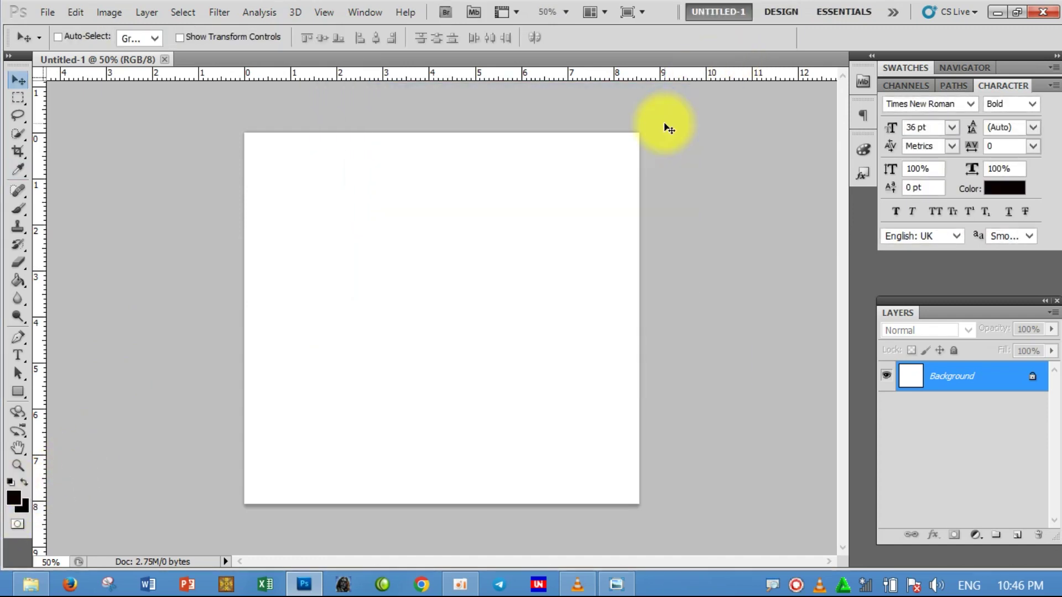
pyautogui.press('g')
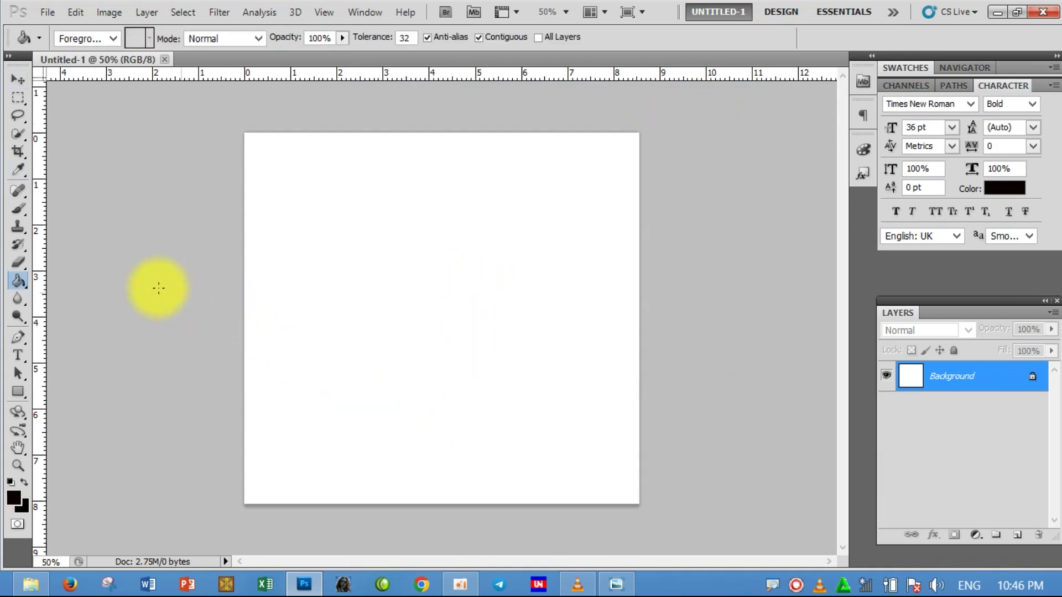
pyautogui.click(412, 265)
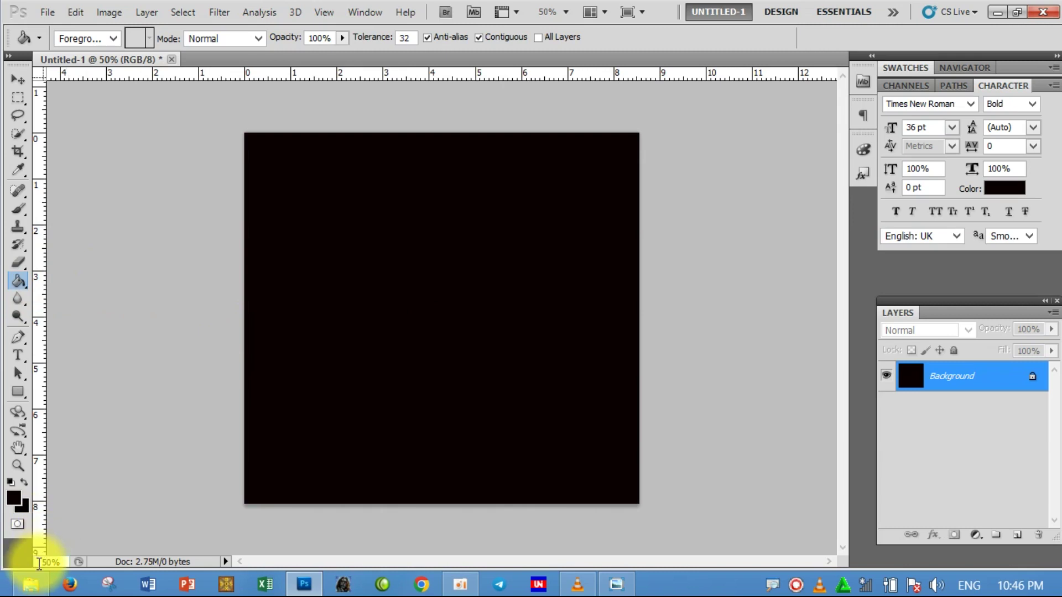
pyautogui.press('t')
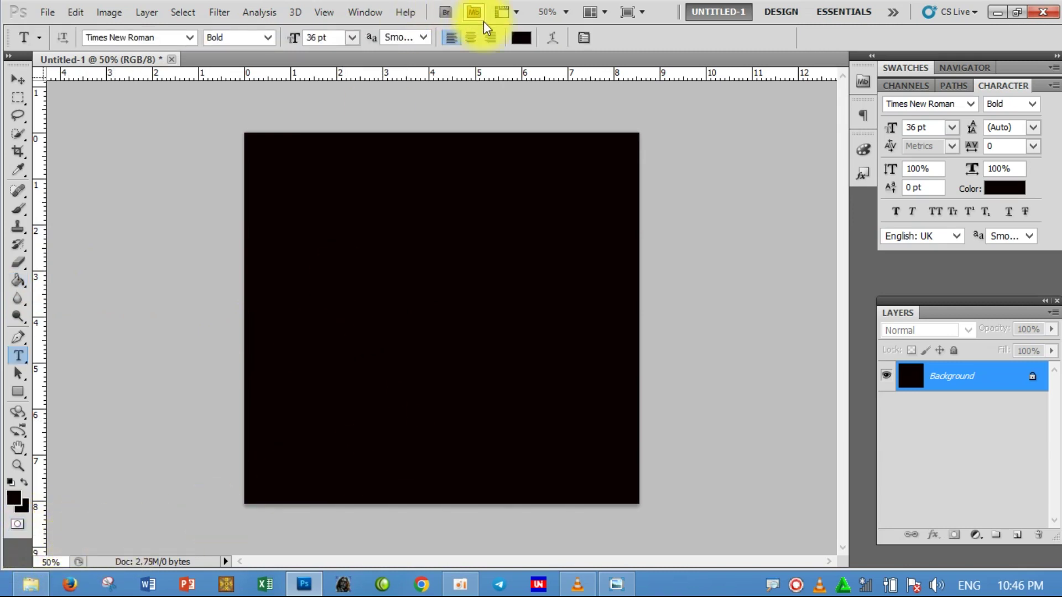
# - Type RITHTESART in white bold Times New Roman and move it lower on the canvas
pyautogui.click(519, 38)
pyautogui.click(332, 136)
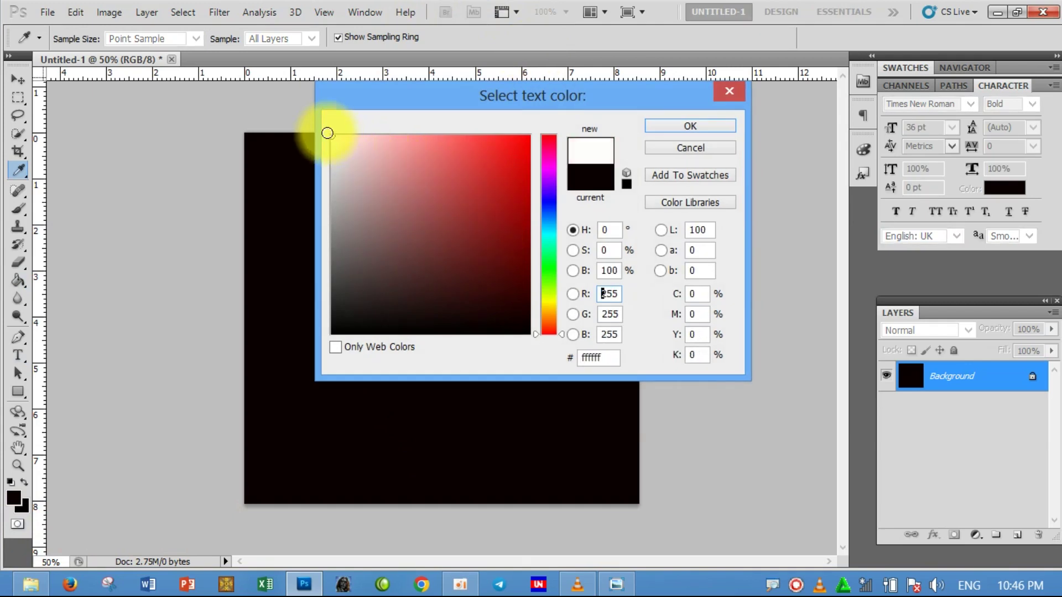
pyautogui.click(690, 126)
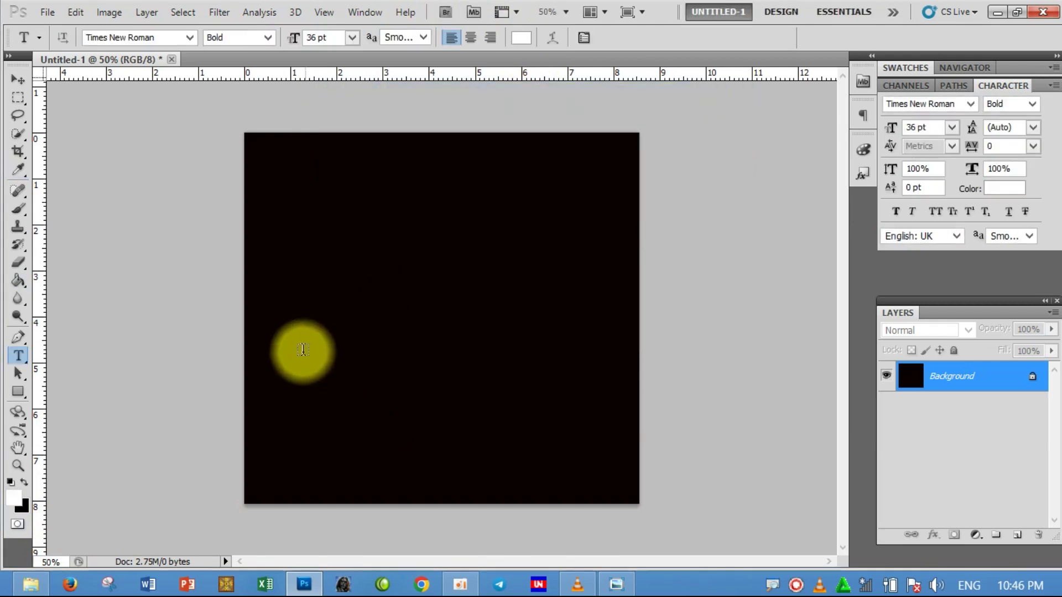
pyautogui.click(271, 340)
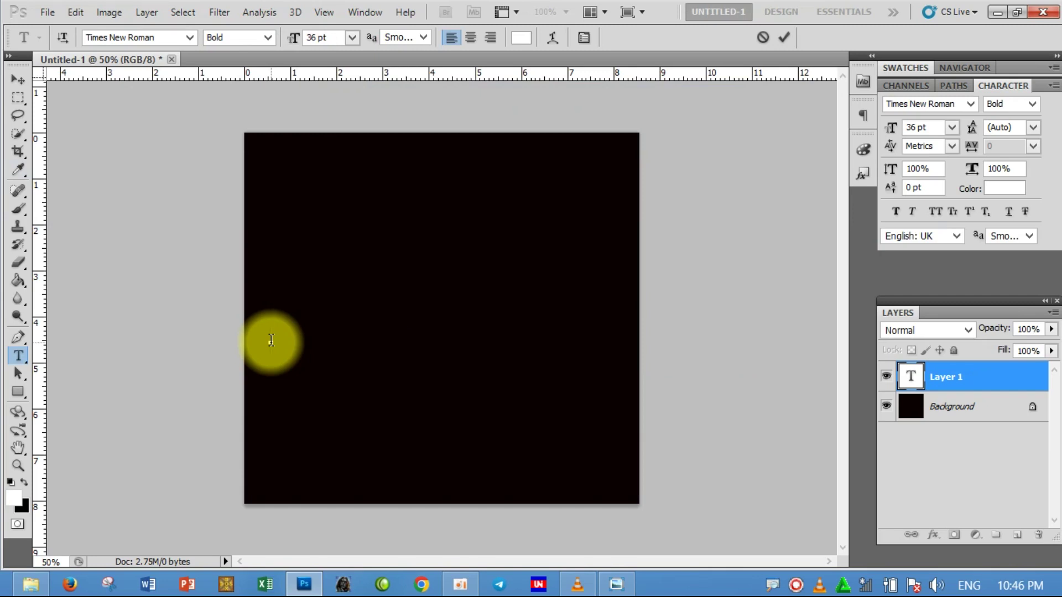
pyautogui.write('RITH')
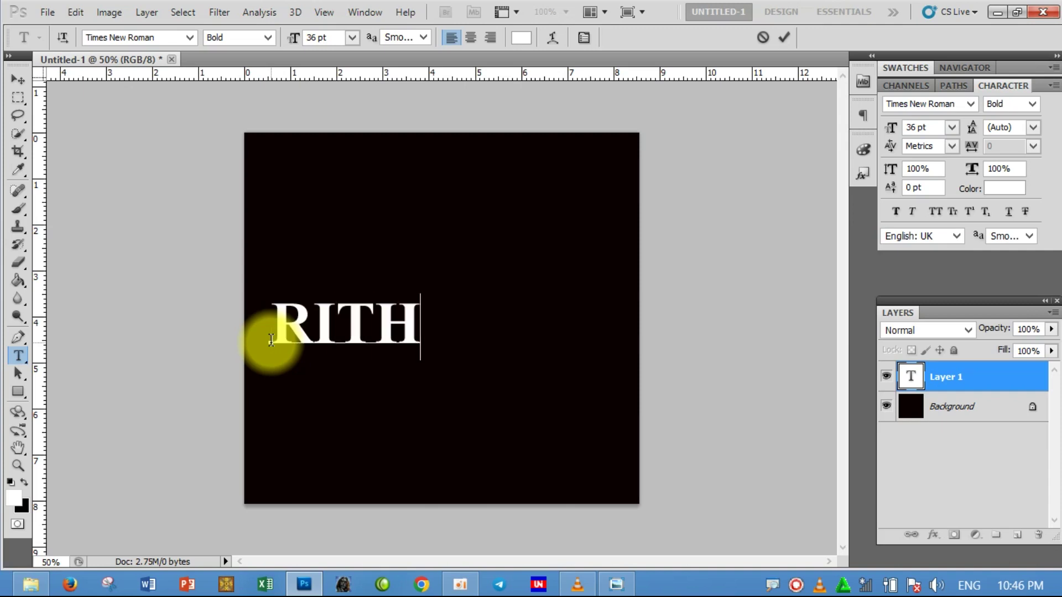
pyautogui.write('TES')
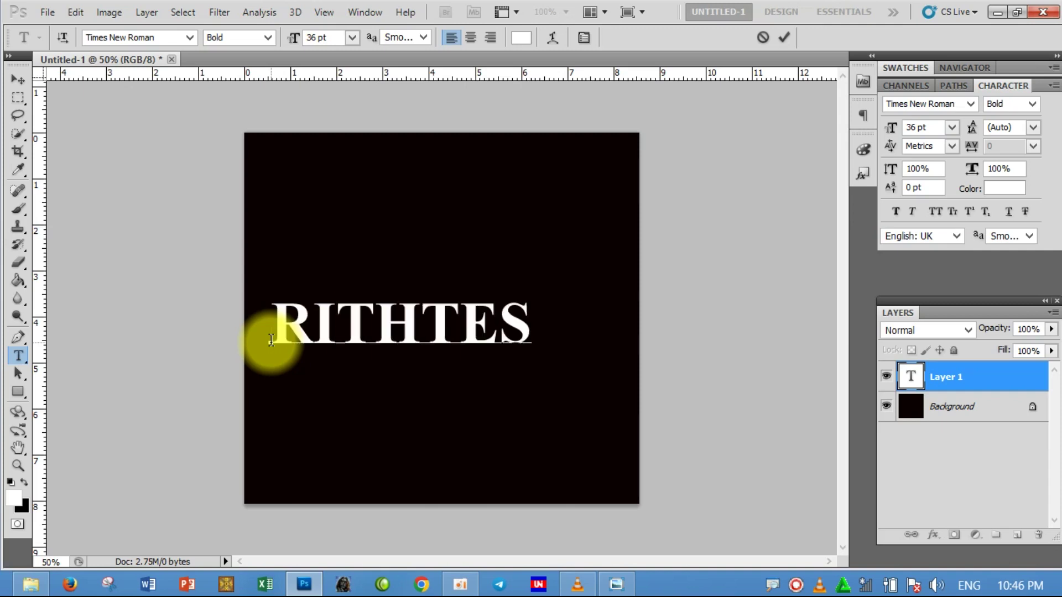
pyautogui.write('ART')
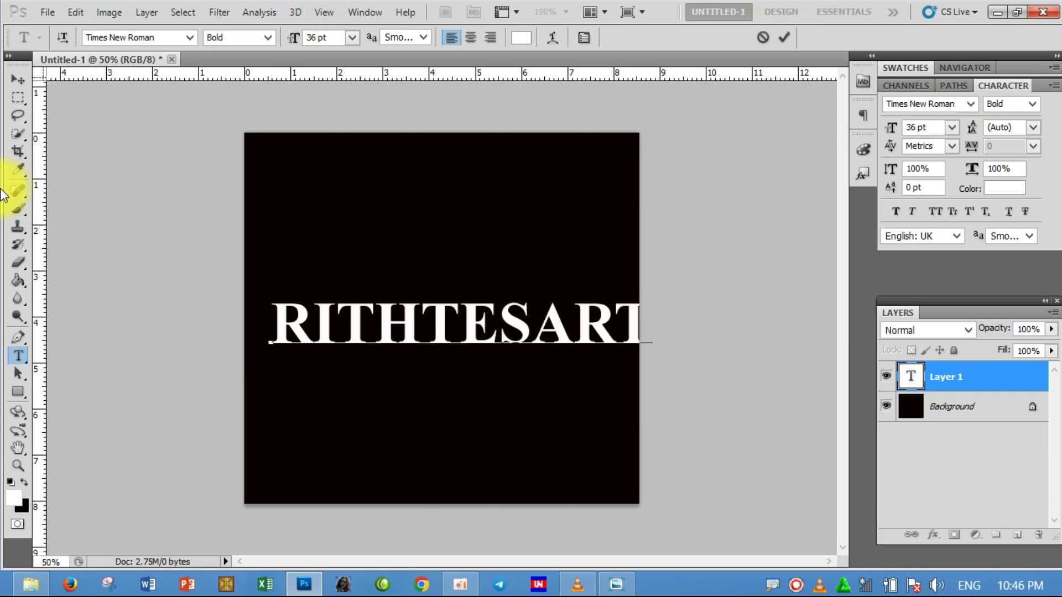
pyautogui.click(17, 79)
pyautogui.moveTo(377, 339); pyautogui.dragTo(367, 403)
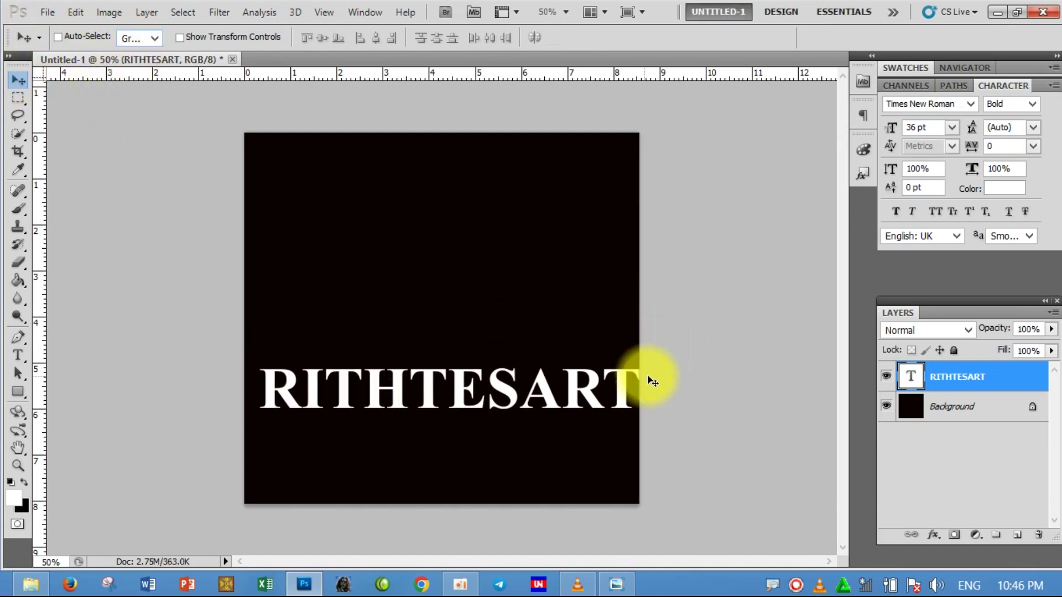
# - Align the RITHTESART text to the canvas's vertical and horizontal centres
pyautogui.keyDown('shift'); pyautogui.click(973, 408); pyautogui.keyUp('shift')
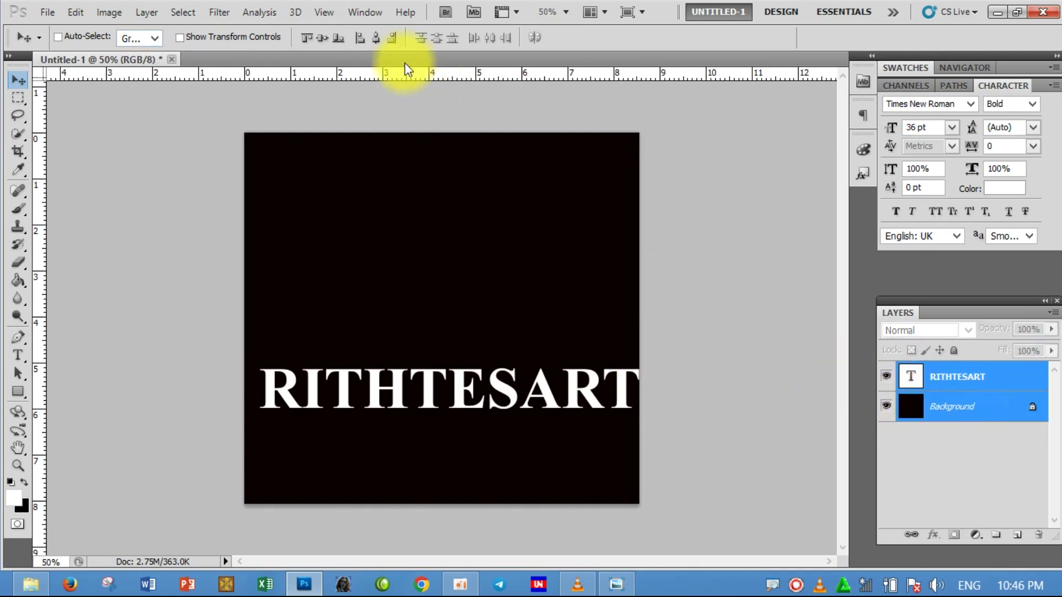
pyautogui.click(325, 39)
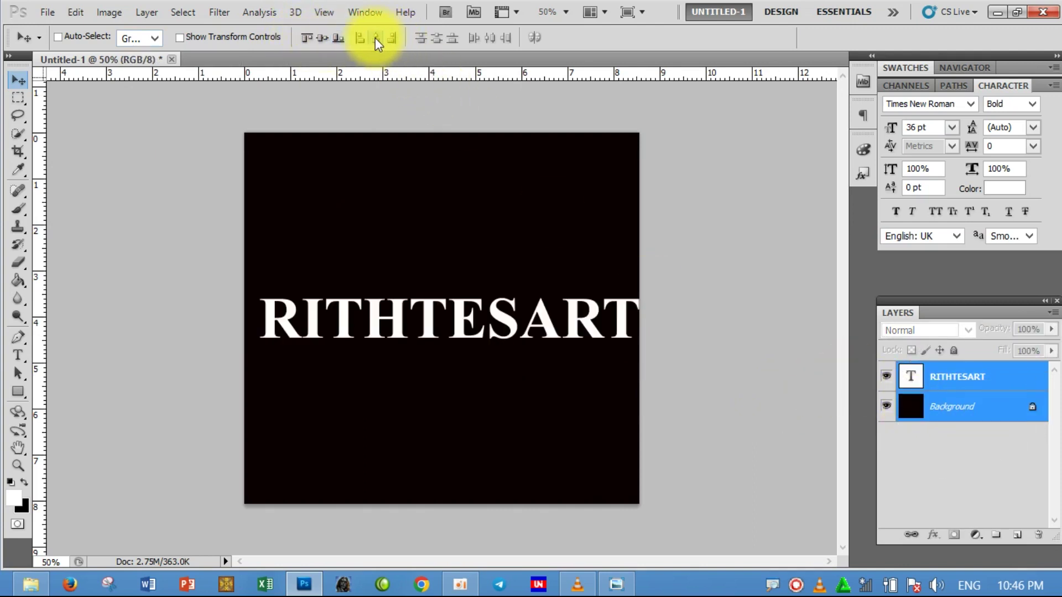
pyautogui.click(375, 39)
# - Duplicate the RITHTESART text layer with Ctrl+J and reselect the original
pyautogui.click(965, 405)
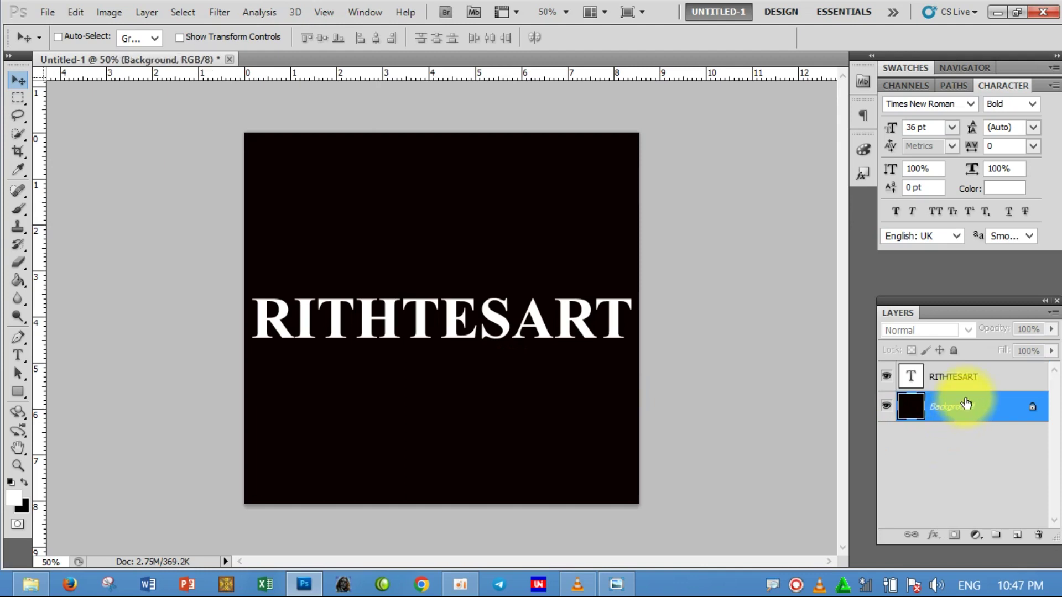
pyautogui.click(965, 381)
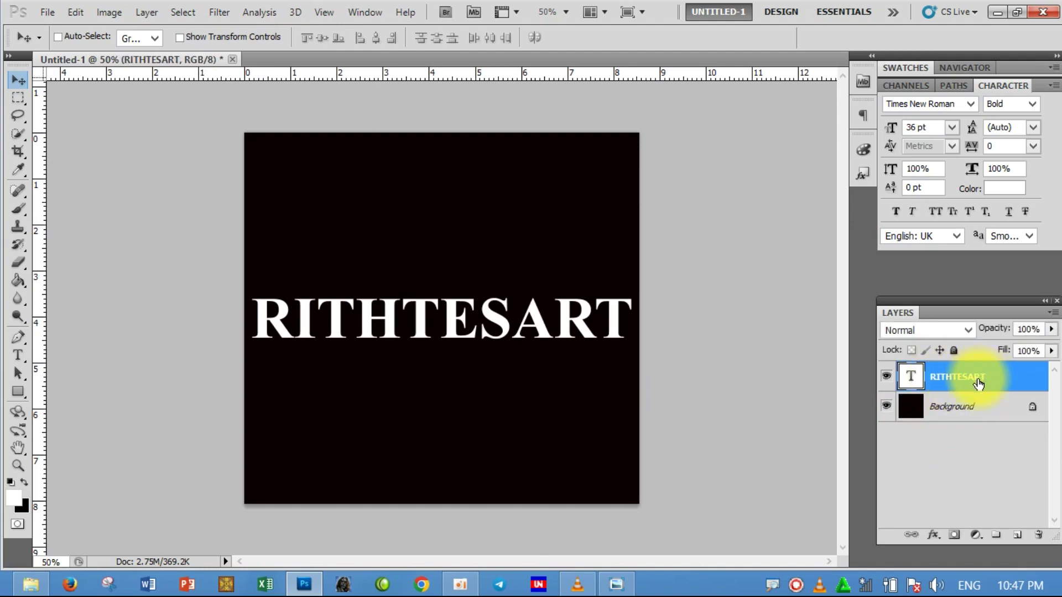
pyautogui.hotkey('ctrl', 'j')
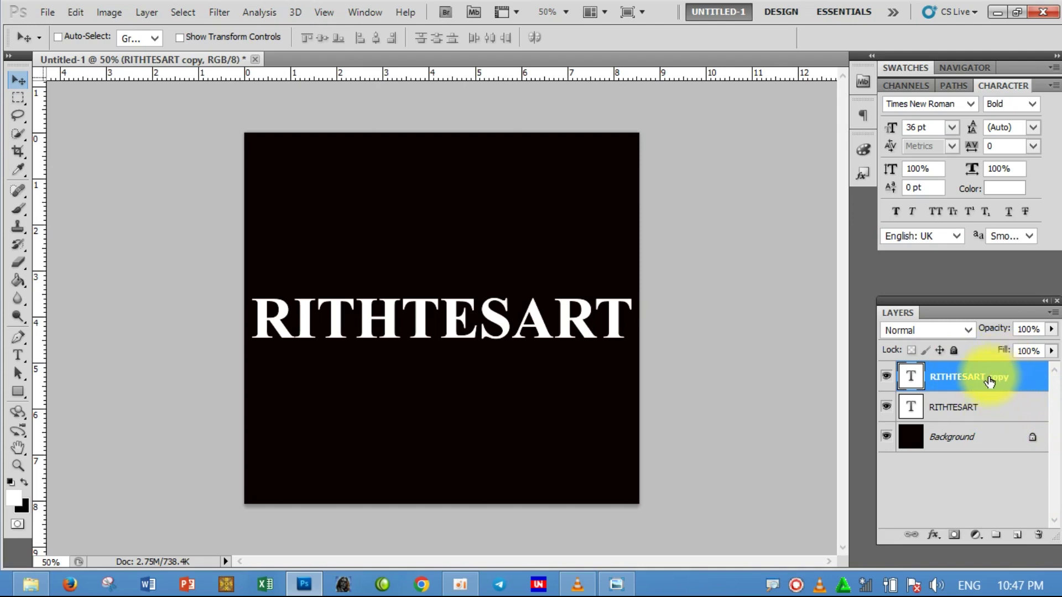
pyautogui.click(945, 409)
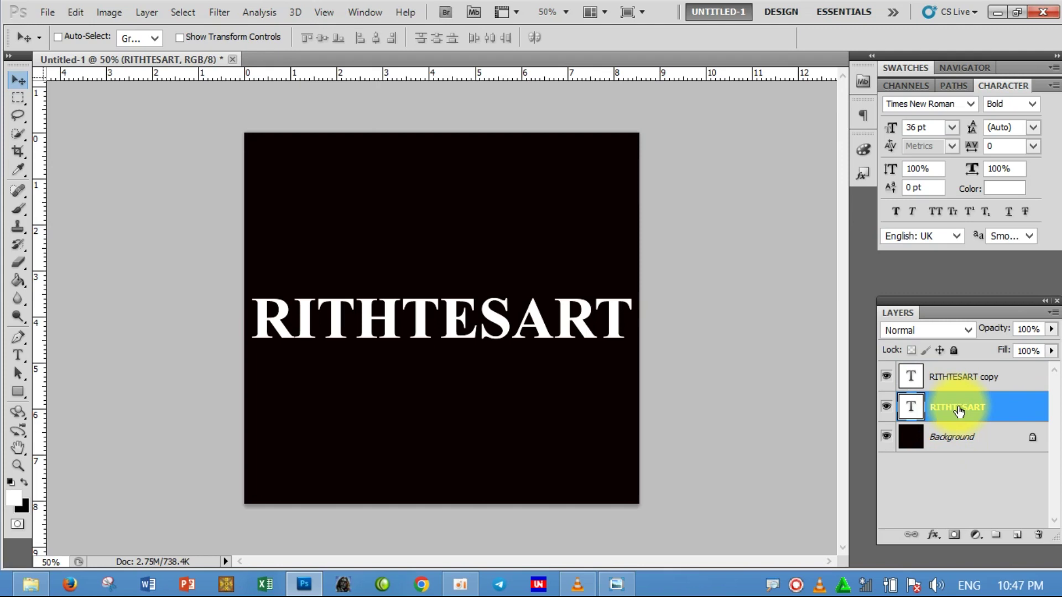
# - Merge the original RITHTESART text layer into the Background layer
pyautogui.keyDown('shift'); pyautogui.click(959, 437); pyautogui.keyUp('shift')
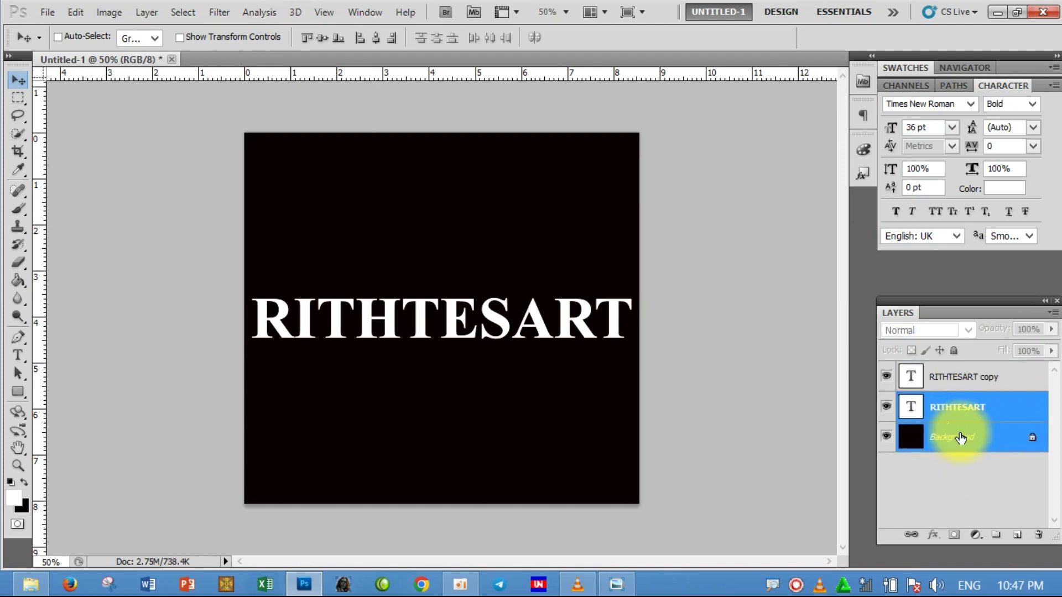
pyautogui.rightClick(959, 437)
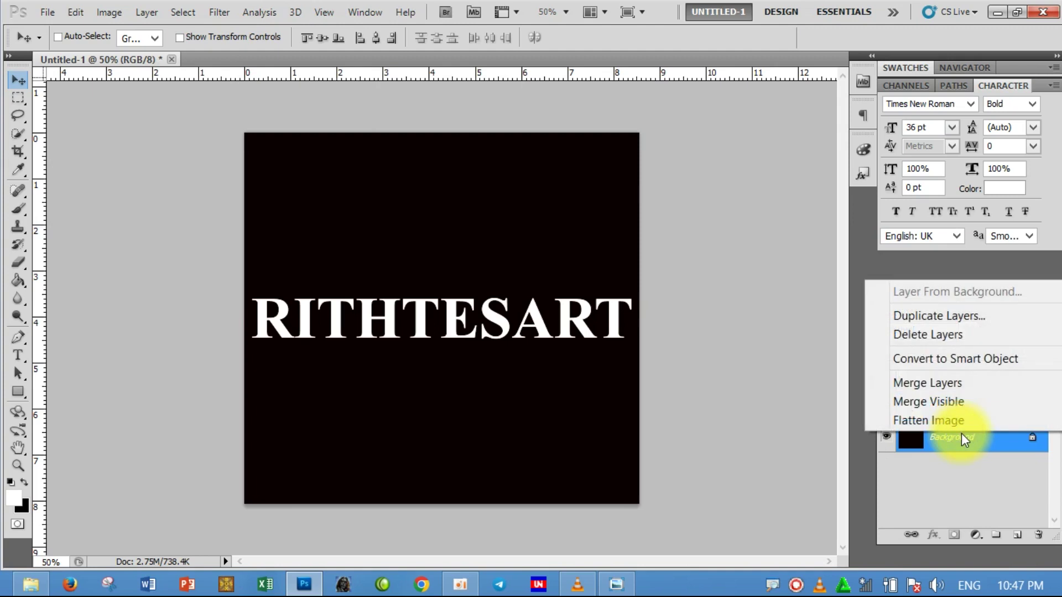
pyautogui.click(949, 387)
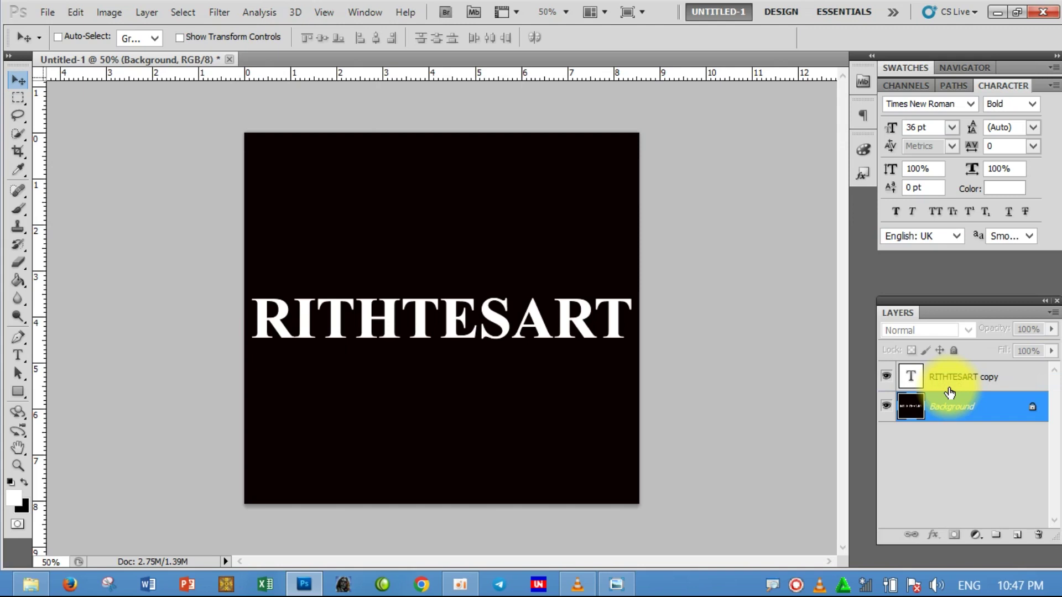
pyautogui.click(109, 13)
pyautogui.moveTo(150, 190)
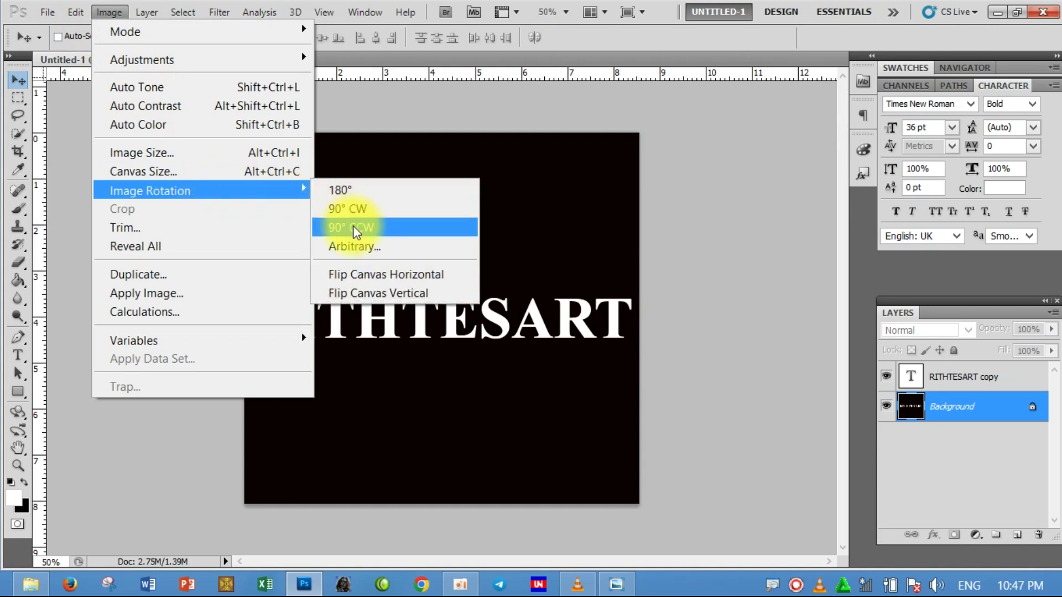
# - Rotate the canvas 90° CCW and apply the Wind filter twice
pyautogui.click(399, 229)
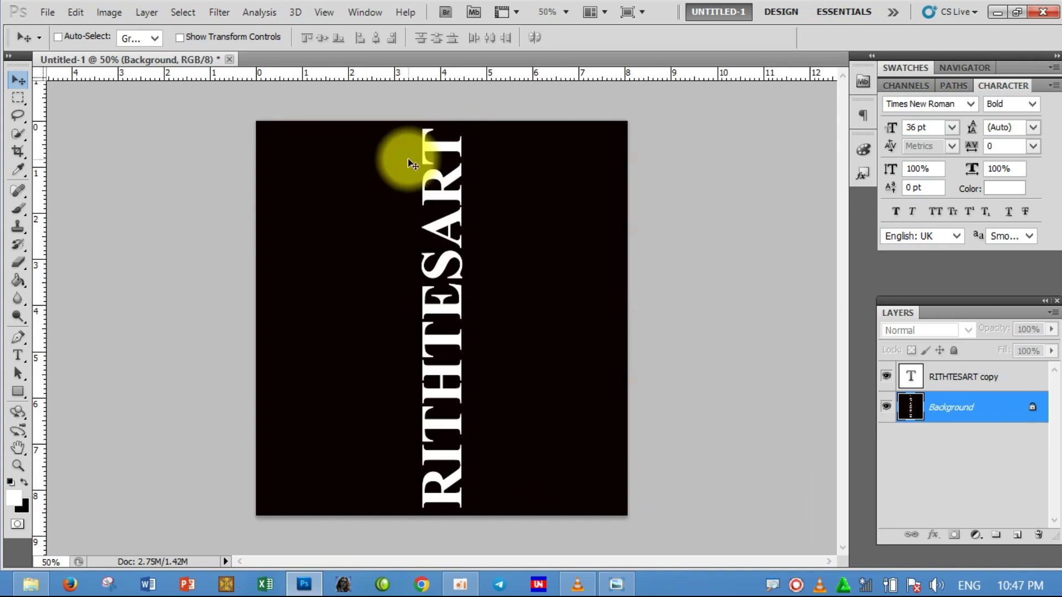
pyautogui.click(217, 12)
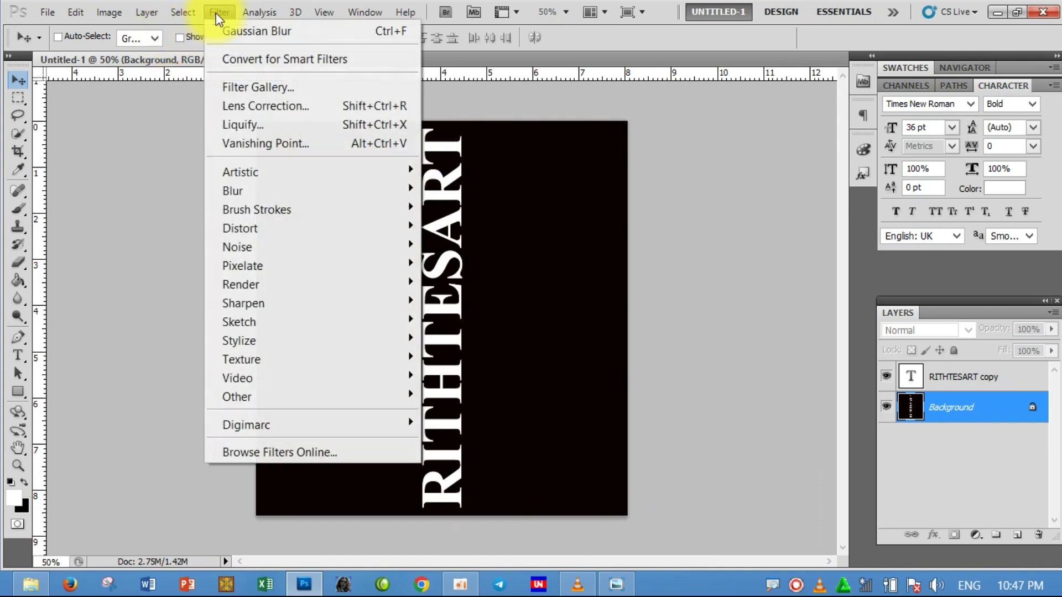
pyautogui.moveTo(239, 340)
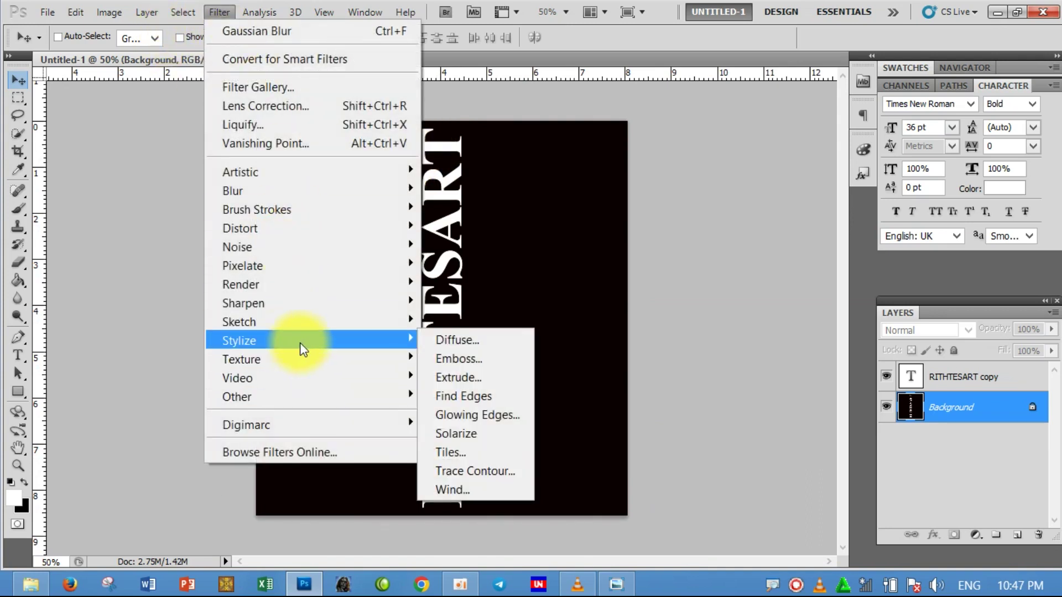
pyautogui.click(469, 486)
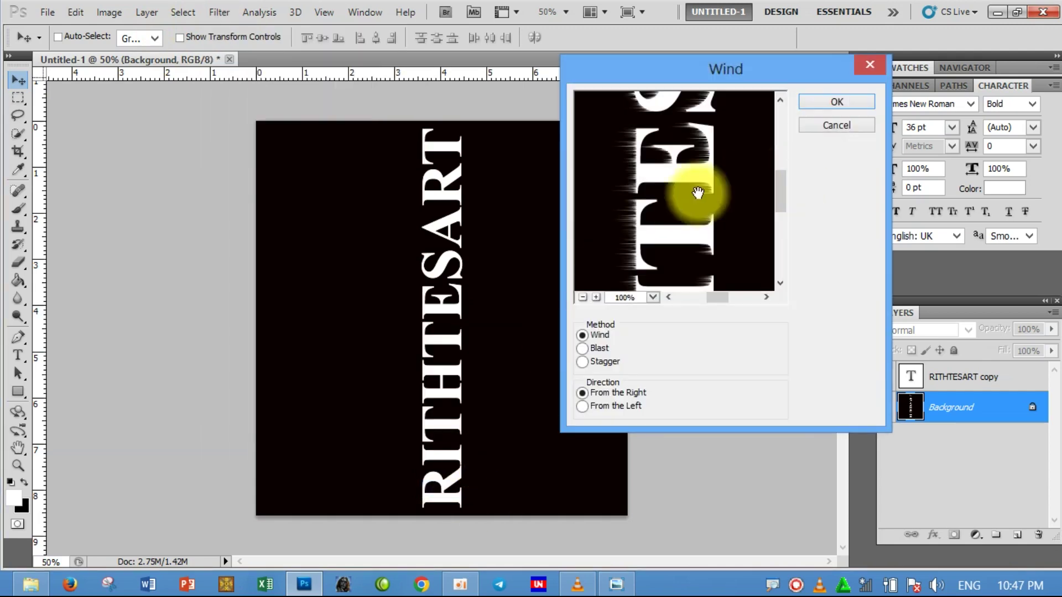
pyautogui.click(836, 103)
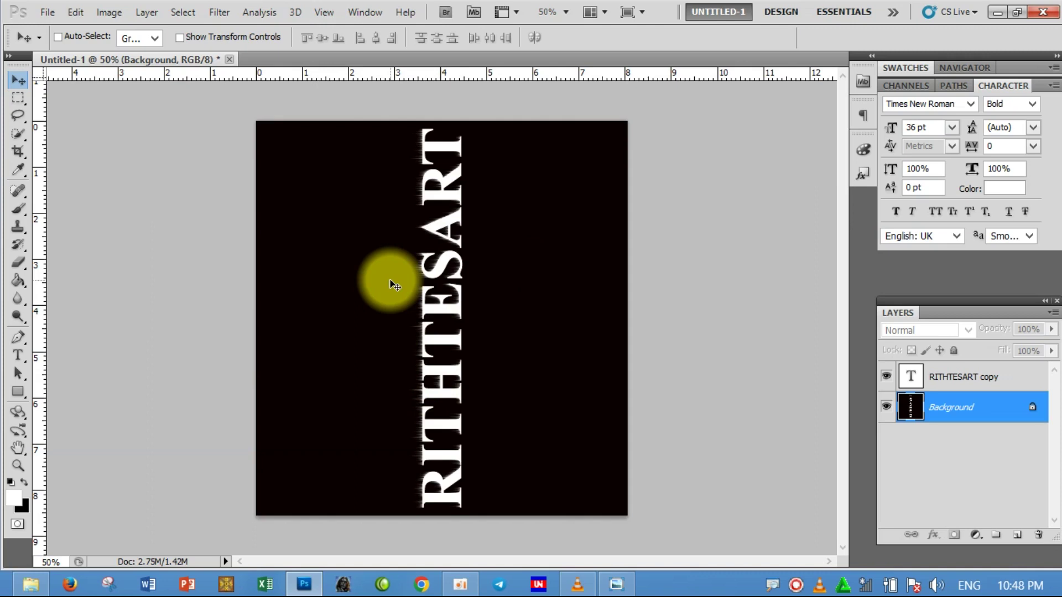
pyautogui.click(393, 284)
pyautogui.hotkey('ctrl', 'f')
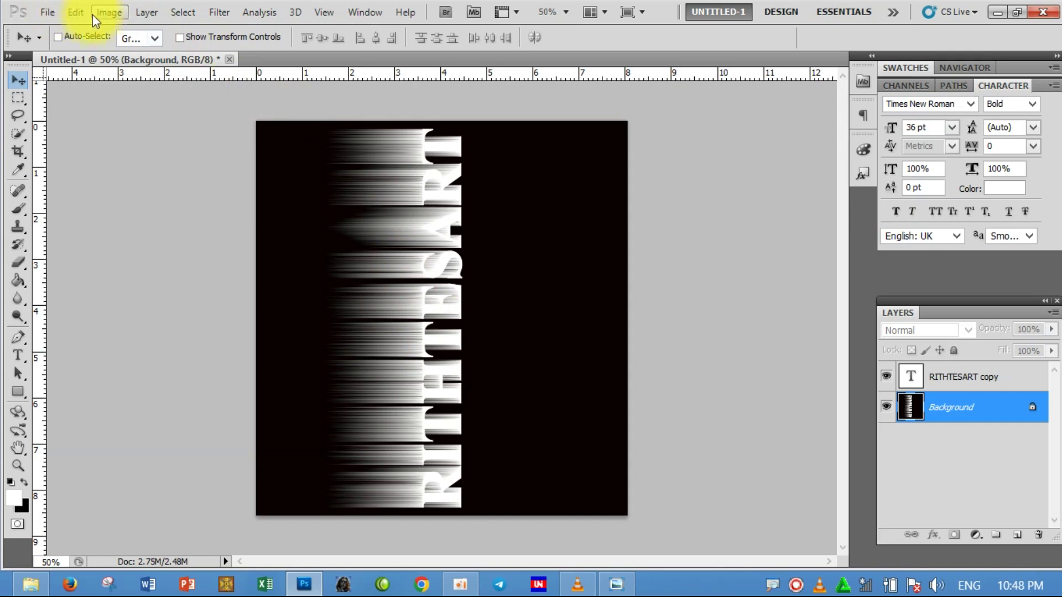
# - Rotate the canvas 90° CW so the streaks rise above RITHTESART
pyautogui.click(108, 12)
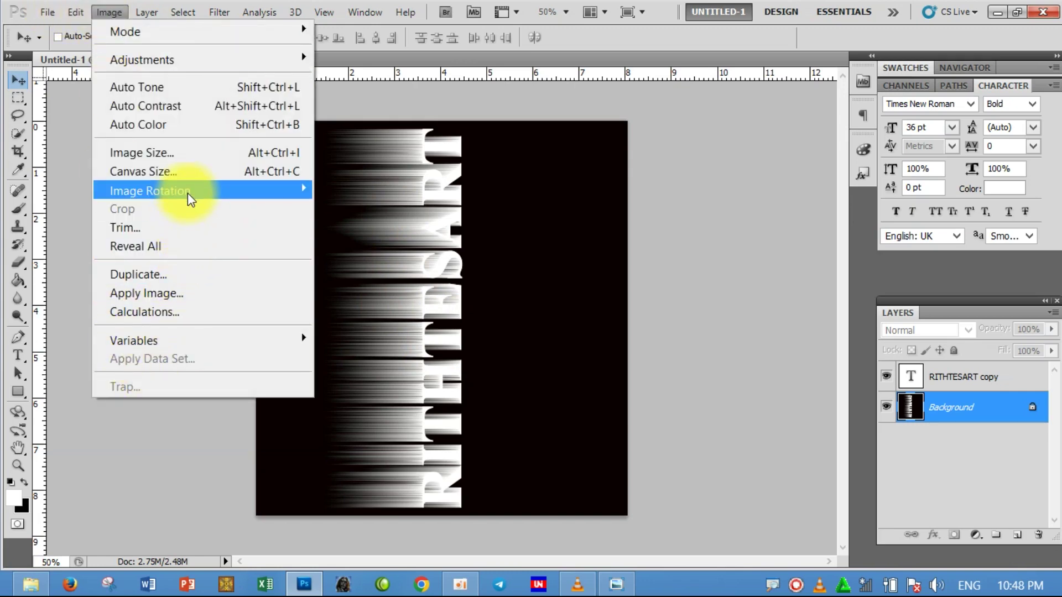
pyautogui.moveTo(150, 190)
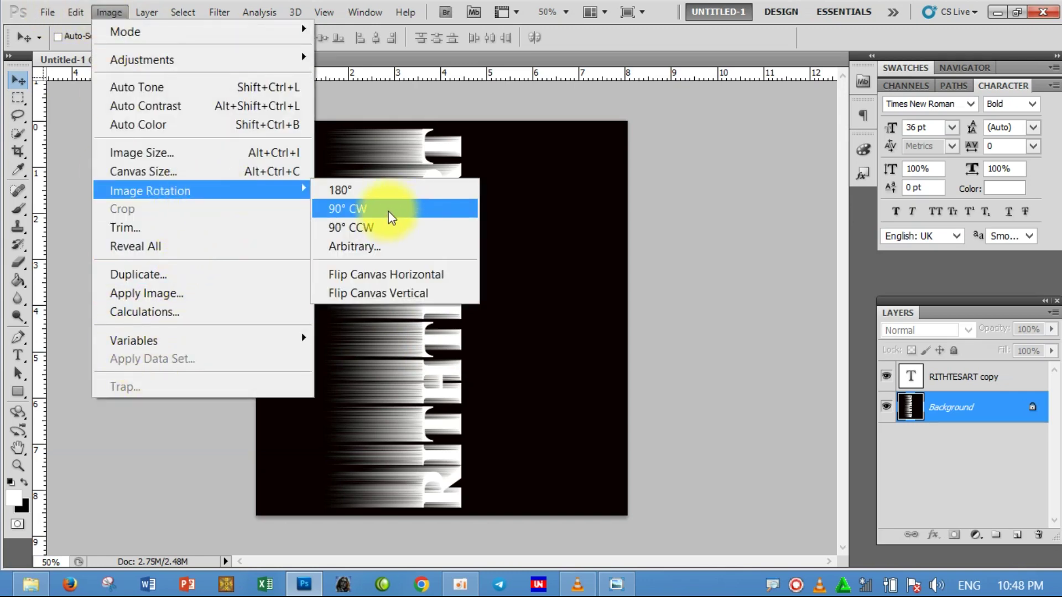
pyautogui.click(391, 210)
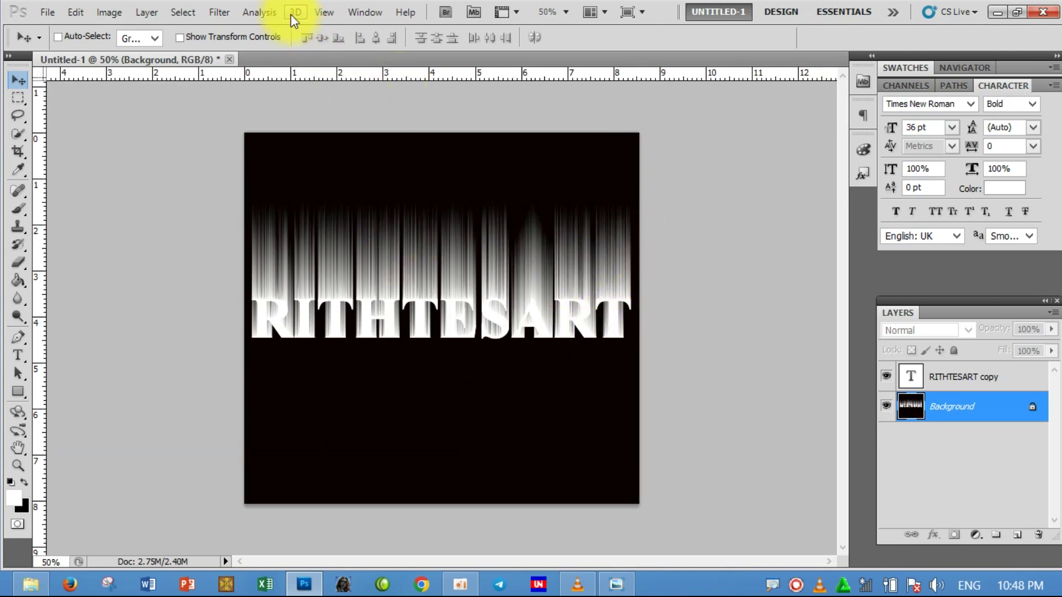
pyautogui.click(224, 12)
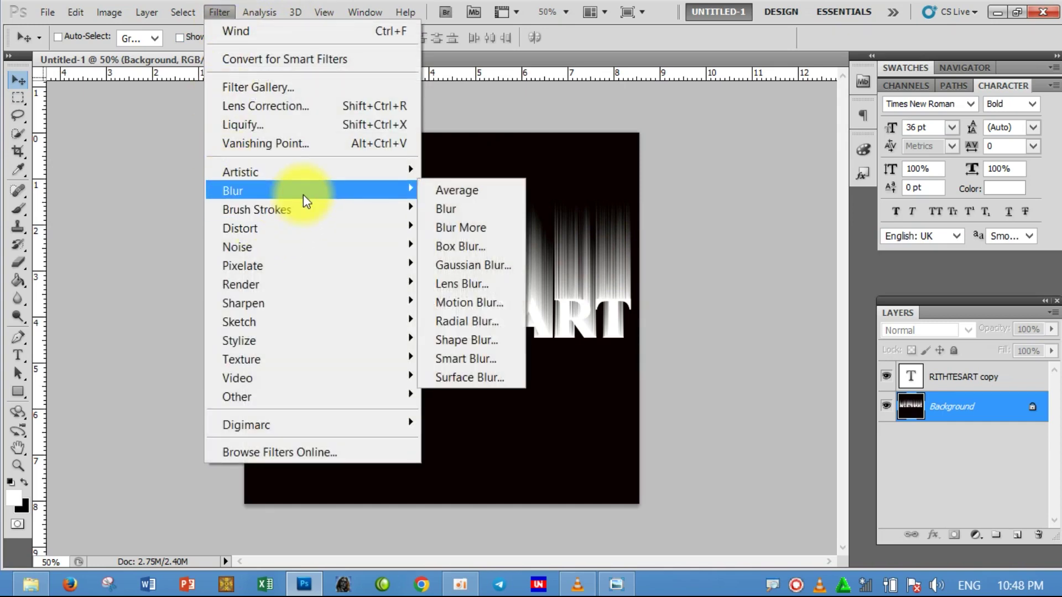
pyautogui.moveTo(313, 191)
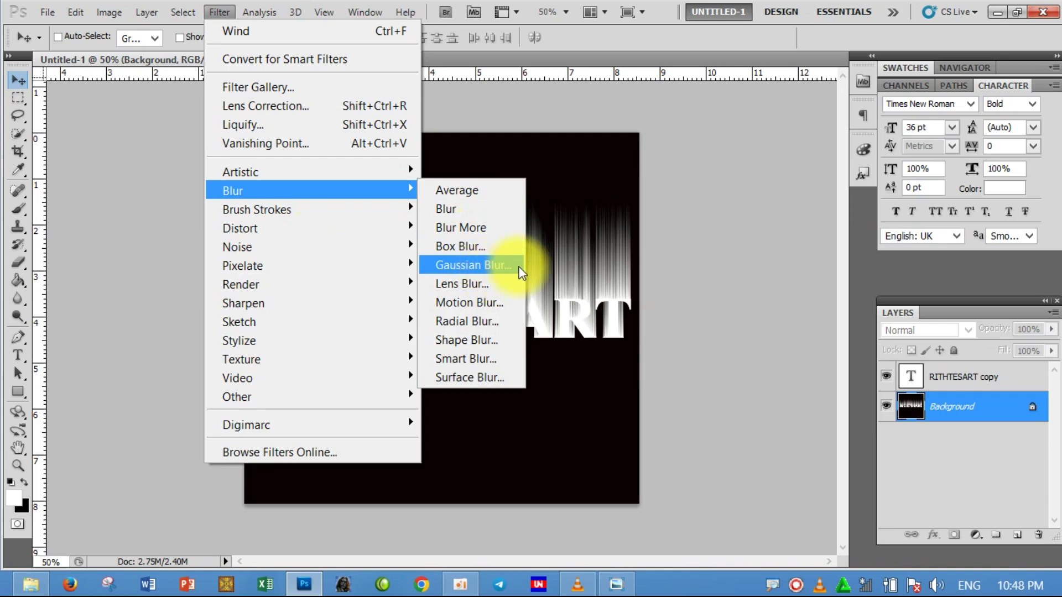
# - Apply a Gaussian Blur of radius 1.5 to the wind streaks
pyautogui.click(485, 267)
pyautogui.click(473, 323)
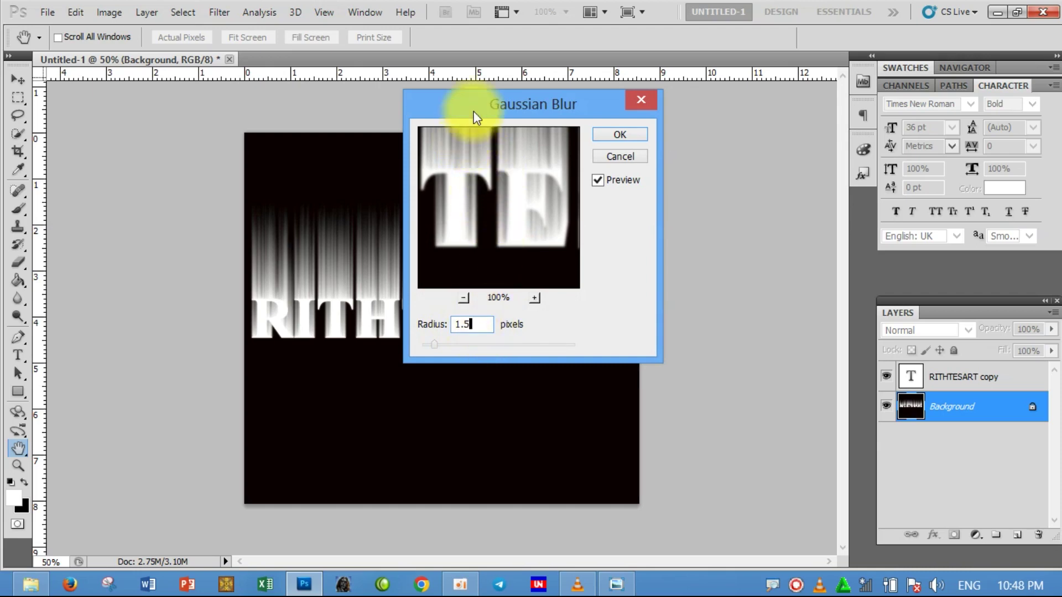
pyautogui.click(618, 137)
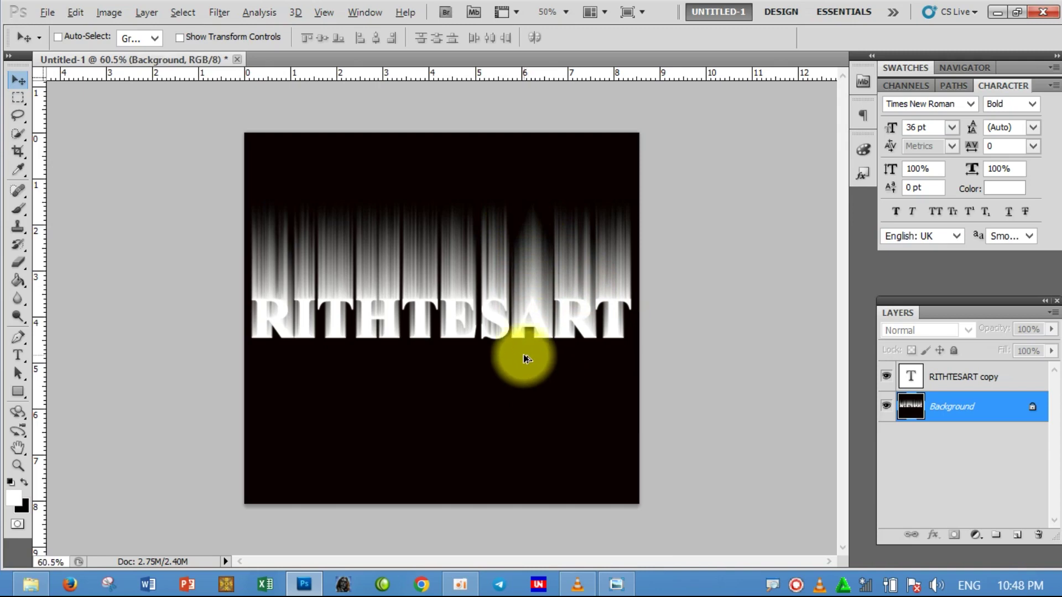
pyautogui.scroll(1, 525, 356)
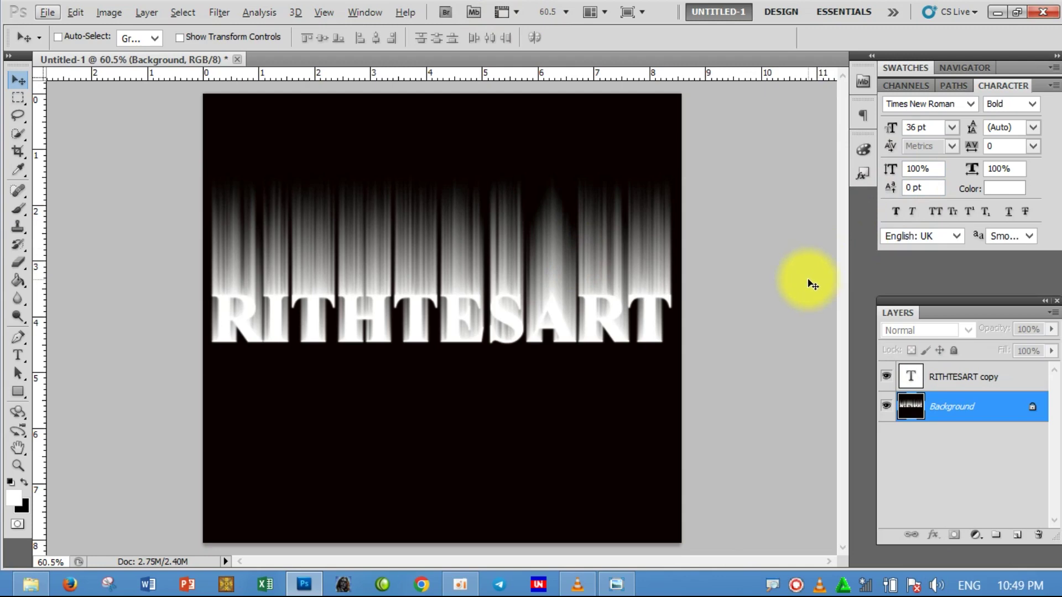
pyautogui.press('alt')
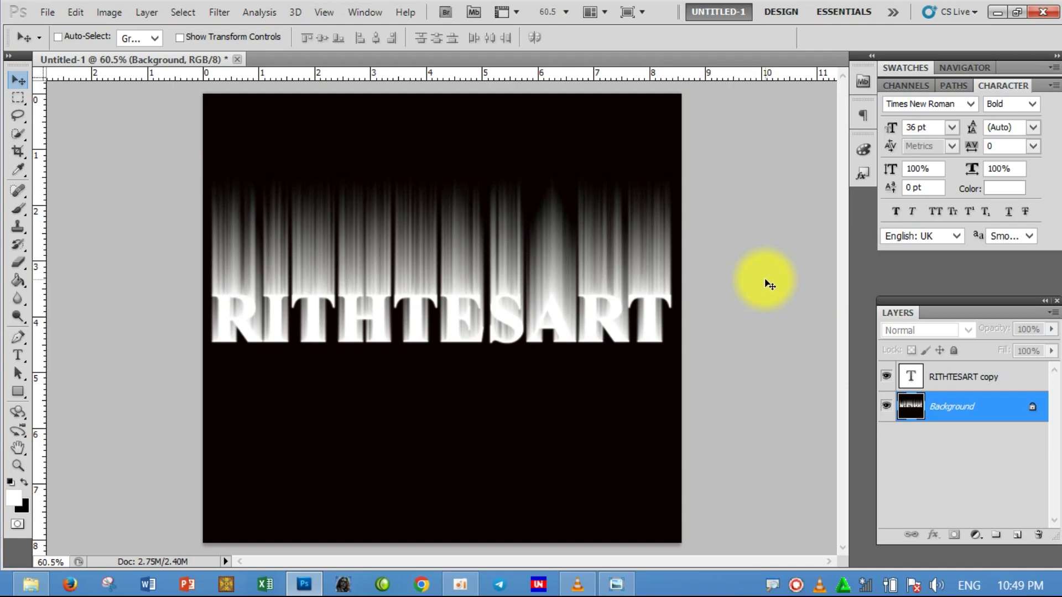
pyautogui.hotkey('shift', 'ctrl', 'x')
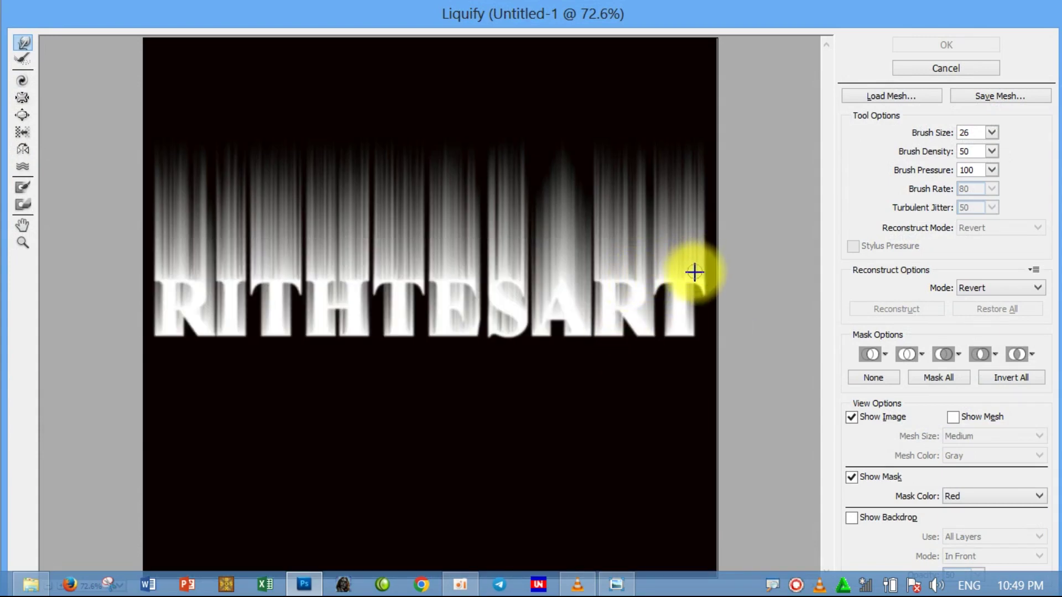
# - Forward-warp the streaks above T, H, E and I into wavy flames in Liquify
pyautogui.moveTo(698, 275)
pyautogui.mouseDown()
pyautogui.moveTo(677, 135)
pyautogui.moveTo(695, 246)
pyautogui.moveTo(706, 151)
pyautogui.moveTo(683, 265)
pyautogui.moveTo(669, 184)
pyautogui.moveTo(656, 274)
pyautogui.moveTo(647, 234)
pyautogui.moveTo(666, 135)
pyautogui.moveTo(671, 267)
pyautogui.moveTo(659, 191)
pyautogui.moveTo(673, 180)
pyautogui.moveTo(673, 213)
pyautogui.moveTo(678, 117)
pyautogui.moveTo(621, 279)
pyautogui.moveTo(616, 135)
pyautogui.moveTo(598, 283)
pyautogui.moveTo(600, 111)
pyautogui.moveTo(609, 256)
pyautogui.moveTo(621, 195)
pyautogui.moveTo(549, 253)
pyautogui.moveTo(557, 266)
pyautogui.moveTo(550, 169)
pyautogui.moveTo(581, 251)
pyautogui.moveTo(576, 230)
pyautogui.moveTo(597, 177)
pyautogui.moveTo(575, 282)
pyautogui.moveTo(581, 209)
pyautogui.moveTo(568, 277)
pyautogui.moveTo(541, 189)
pyautogui.moveTo(516, 269)
pyautogui.moveTo(526, 190)
pyautogui.moveTo(505, 268)
pyautogui.moveTo(502, 162)
pyautogui.moveTo(502, 237)
pyautogui.moveTo(486, 190)
pyautogui.moveTo(496, 118)
pyautogui.moveTo(518, 224)
pyautogui.moveTo(498, 220)
pyautogui.moveTo(464, 258)
pyautogui.moveTo(486, 161)
pyautogui.moveTo(463, 219)
pyautogui.moveTo(457, 161)
pyautogui.moveTo(438, 182)
pyautogui.moveTo(424, 121)
pyautogui.moveTo(446, 254)
pyautogui.moveTo(426, 220)
pyautogui.moveTo(439, 159)
pyautogui.moveTo(445, 250)
pyautogui.moveTo(450, 197)
pyautogui.moveTo(403, 280)
pyautogui.moveTo(410, 265)
pyautogui.mouseUp()
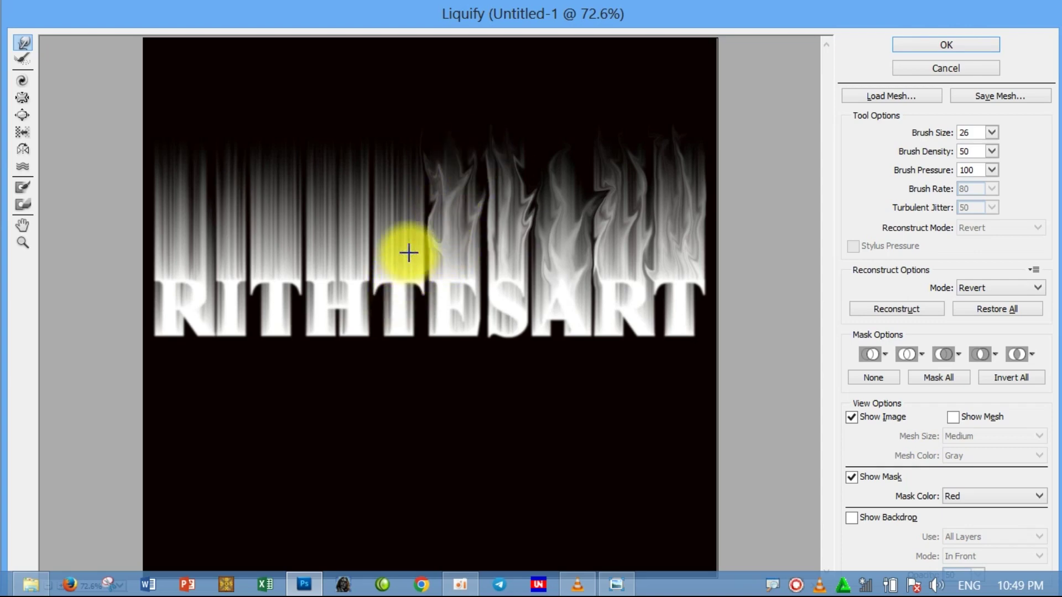
pyautogui.moveTo(388, 266)
pyautogui.mouseDown()
pyautogui.moveTo(407, 214)
pyautogui.moveTo(403, 171)
pyautogui.moveTo(407, 251)
pyautogui.moveTo(382, 254)
pyautogui.moveTo(387, 156)
pyautogui.moveTo(355, 270)
pyautogui.moveTo(378, 231)
pyautogui.moveTo(351, 185)
pyautogui.moveTo(367, 151)
pyautogui.moveTo(349, 244)
pyautogui.moveTo(327, 194)
pyautogui.moveTo(332, 161)
pyautogui.moveTo(339, 263)
pyautogui.moveTo(346, 161)
pyautogui.moveTo(316, 261)
pyautogui.moveTo(316, 171)
pyautogui.moveTo(339, 237)
pyautogui.moveTo(327, 264)
pyautogui.moveTo(315, 176)
pyautogui.mouseUp()
pyautogui.moveTo(276, 272)
pyautogui.mouseDown()
pyautogui.moveTo(282, 180)
pyautogui.moveTo(272, 252)
pyautogui.moveTo(260, 170)
pyautogui.moveTo(277, 188)
pyautogui.moveTo(256, 269)
pyautogui.moveTo(244, 218)
pyautogui.moveTo(256, 147)
pyautogui.moveTo(270, 251)
pyautogui.moveTo(251, 171)
pyautogui.moveTo(277, 254)
pyautogui.moveTo(274, 194)
pyautogui.moveTo(310, 201)
pyautogui.moveTo(291, 251)
pyautogui.moveTo(304, 187)
pyautogui.moveTo(277, 246)
pyautogui.moveTo(231, 267)
pyautogui.moveTo(243, 218)
pyautogui.moveTo(230, 170)
pyautogui.moveTo(225, 234)
pyautogui.moveTo(230, 197)
pyautogui.moveTo(244, 206)
pyautogui.moveTo(192, 293)
pyautogui.moveTo(199, 256)
pyautogui.moveTo(180, 171)
pyautogui.moveTo(208, 185)
pyautogui.moveTo(207, 205)
pyautogui.moveTo(190, 131)
pyautogui.moveTo(171, 249)
pyautogui.moveTo(181, 244)
pyautogui.moveTo(183, 135)
pyautogui.moveTo(183, 238)
pyautogui.moveTo(161, 254)
pyautogui.moveTo(161, 166)
pyautogui.moveTo(180, 235)
pyautogui.moveTo(175, 156)
pyautogui.moveTo(280, 227)
pyautogui.moveTo(210, 248)
pyautogui.moveTo(180, 222)
pyautogui.moveTo(201, 144)
pyautogui.moveTo(201, 230)
pyautogui.mouseUp()
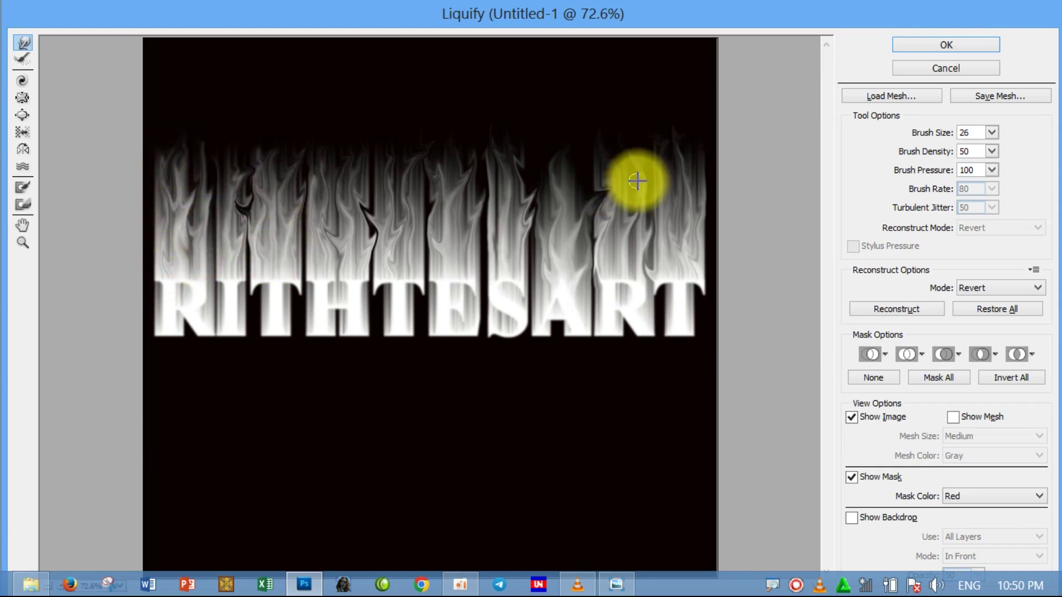
pyautogui.click(964, 43)
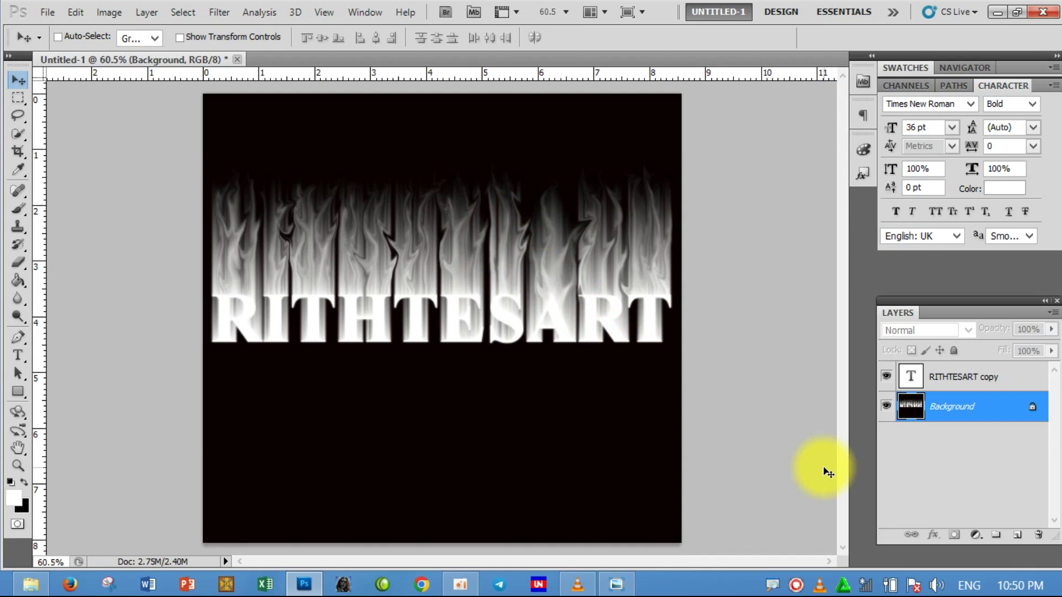
pyautogui.hotkey('ctrl', 'u')
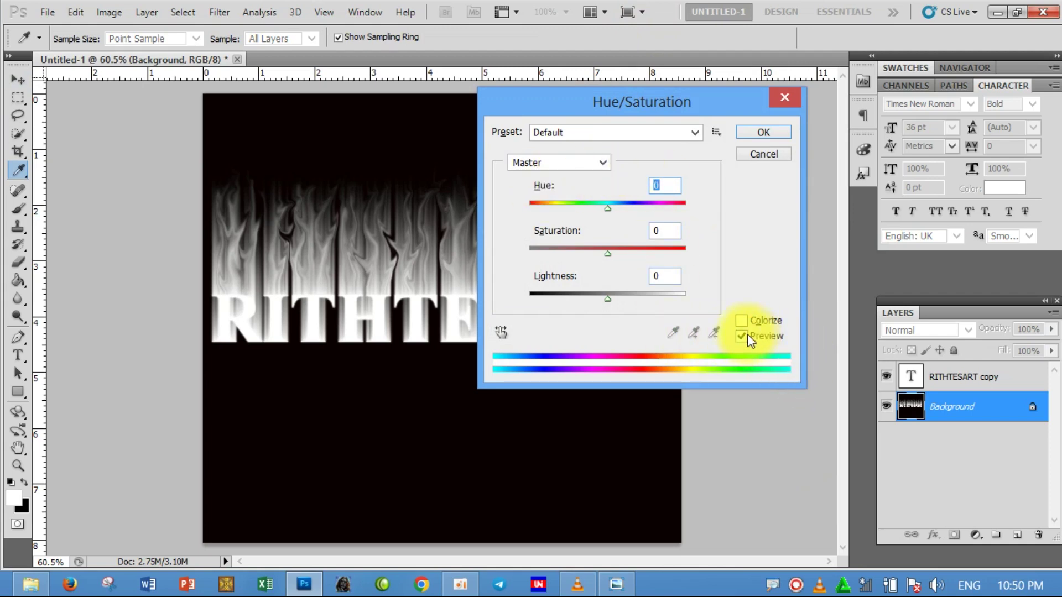
# - Colorize the flames golden orange (Hue 40, Saturation 100) and duplicate the Background layer
pyautogui.click(740, 320)
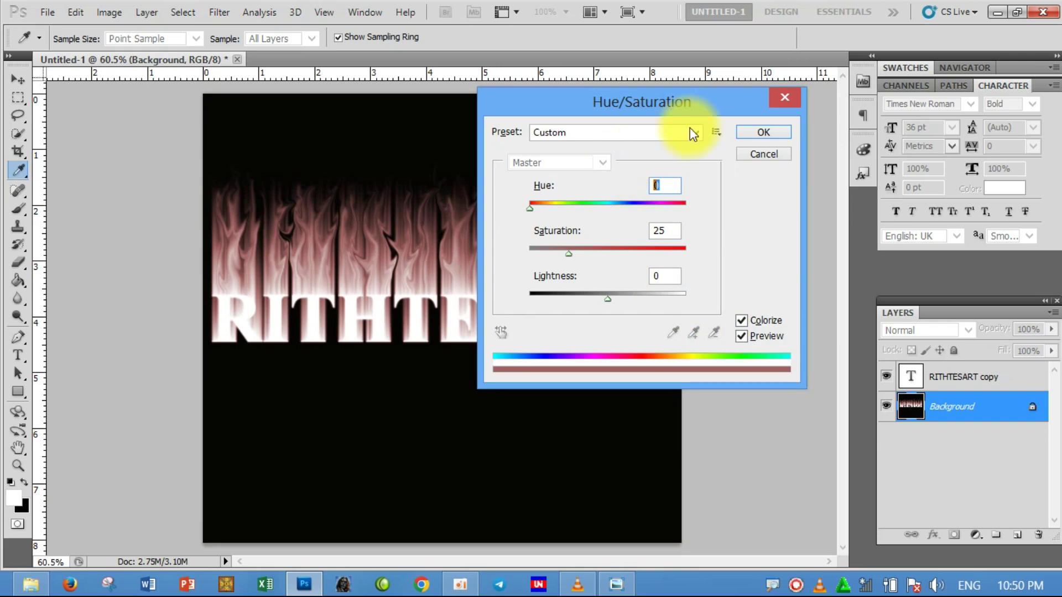
pyautogui.write('40')
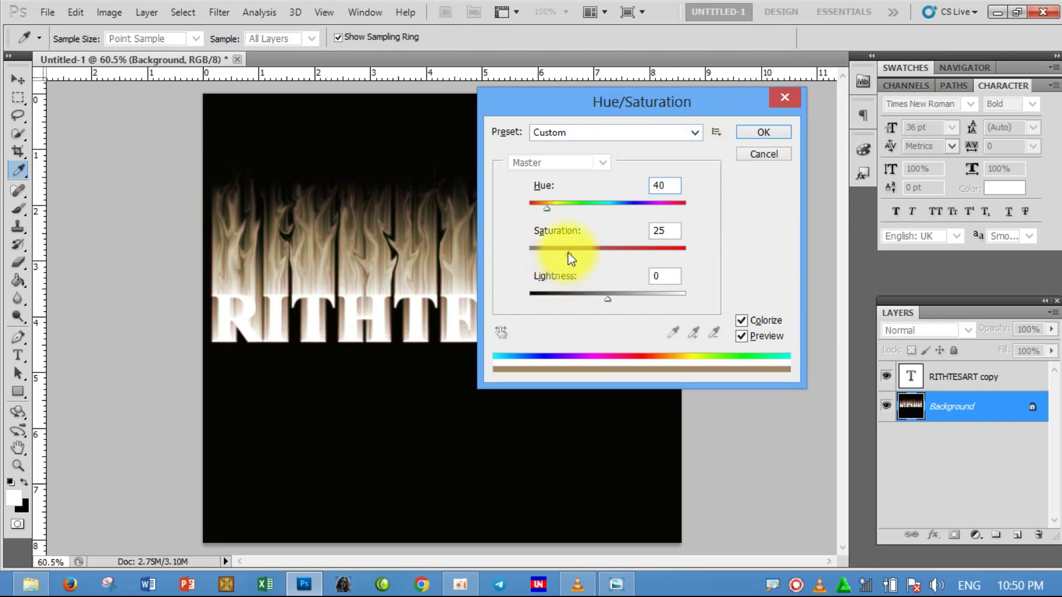
pyautogui.moveTo(569, 254); pyautogui.dragTo(686, 252)
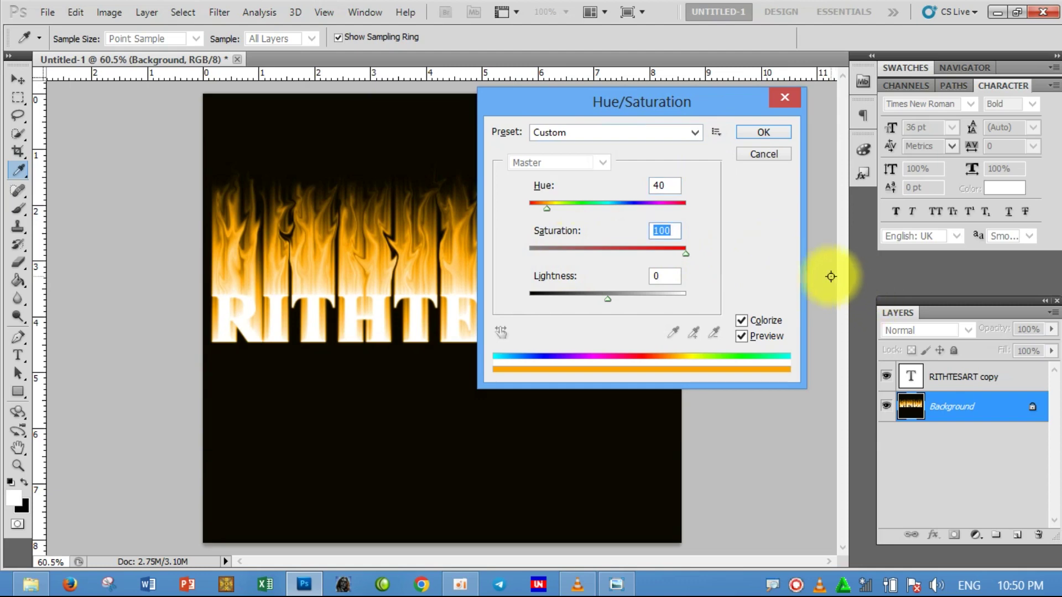
pyautogui.click(761, 132)
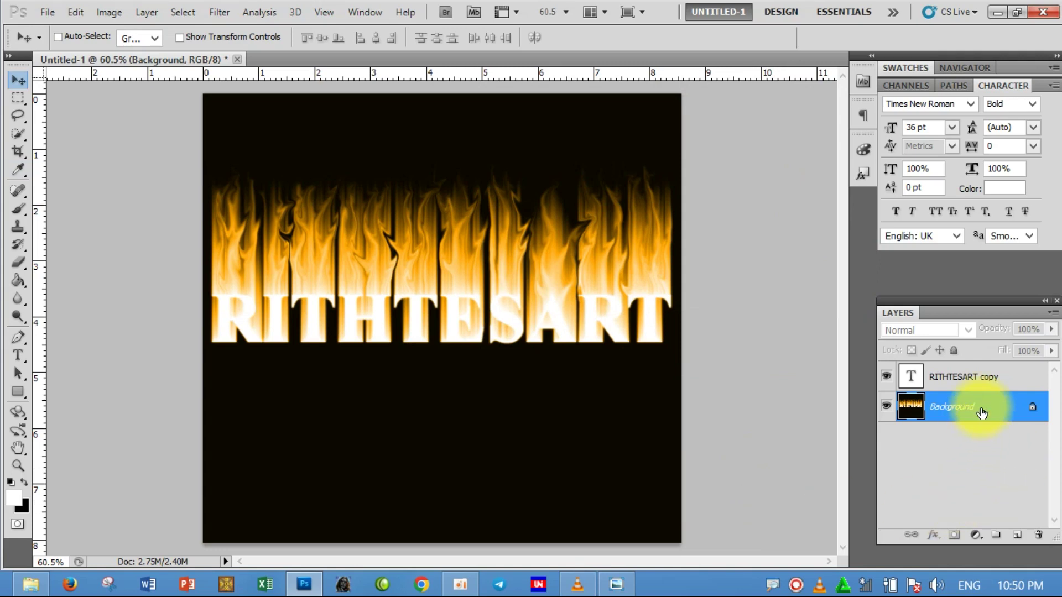
pyautogui.hotkey('ctrl', 'j')
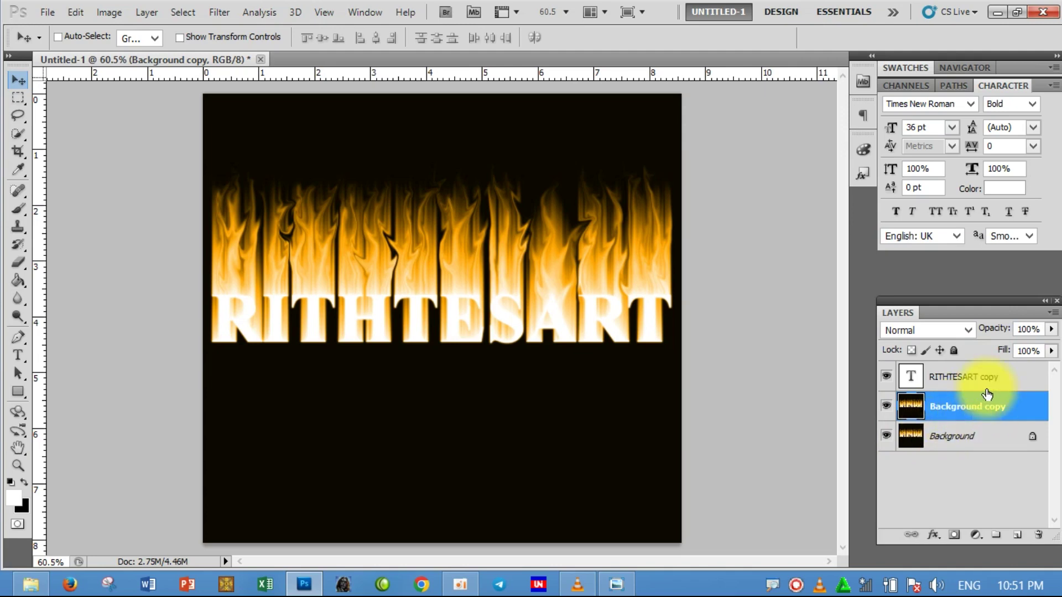
# - Turn the Background copy flames red with Hue -40 and Saturation 100
pyautogui.hotkey('ctrl', 'u')
pyautogui.write('-')
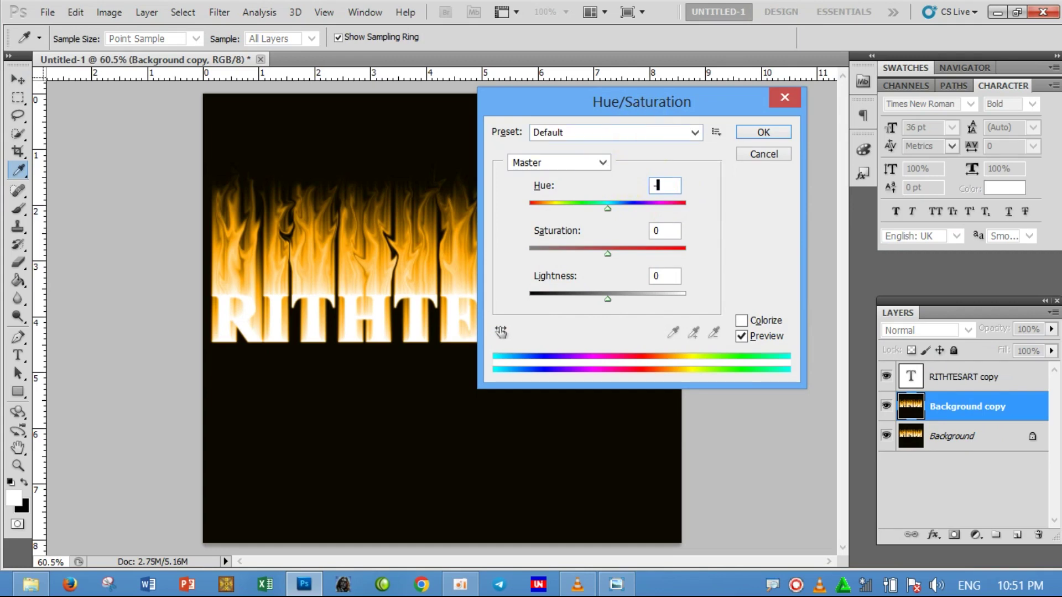
pyautogui.write('40')
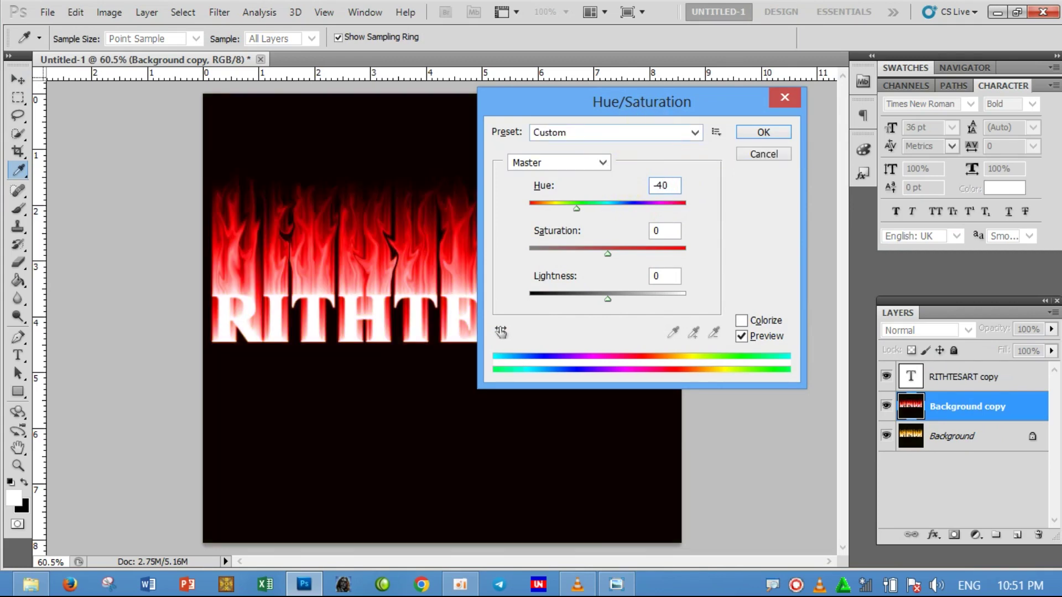
pyautogui.moveTo(605, 256); pyautogui.dragTo(702, 256)
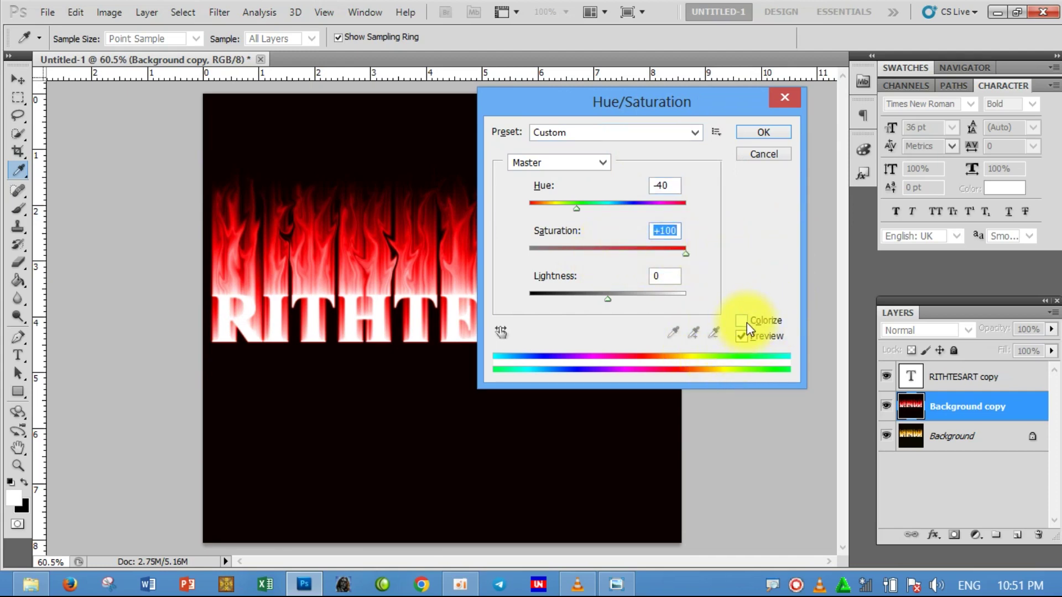
pyautogui.click(759, 131)
pyautogui.press('v')
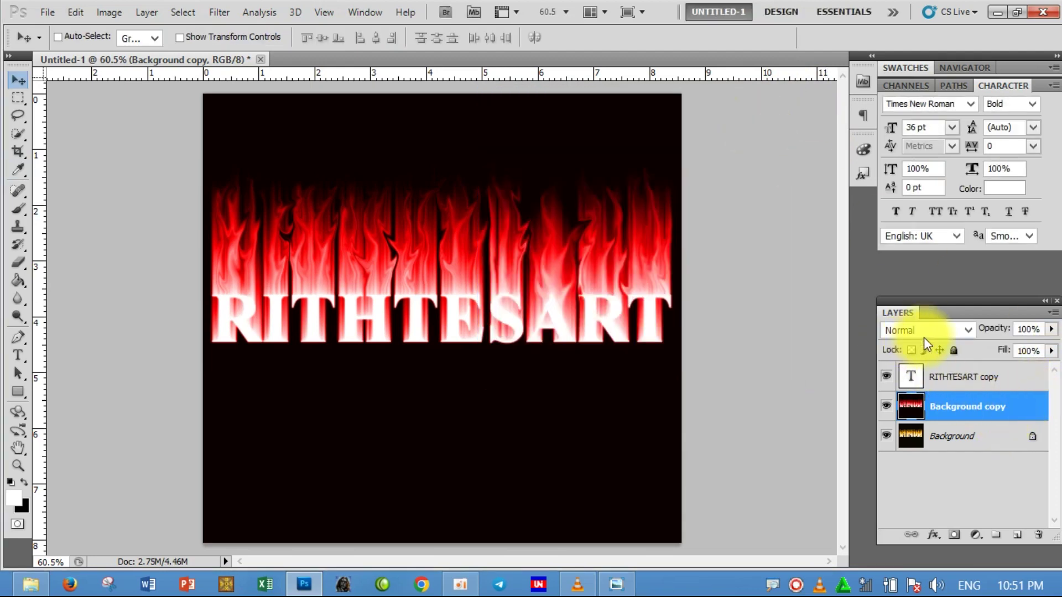
# - Set the red flame copy to Color Dodge and merge it into the Background layer
pyautogui.click(959, 331)
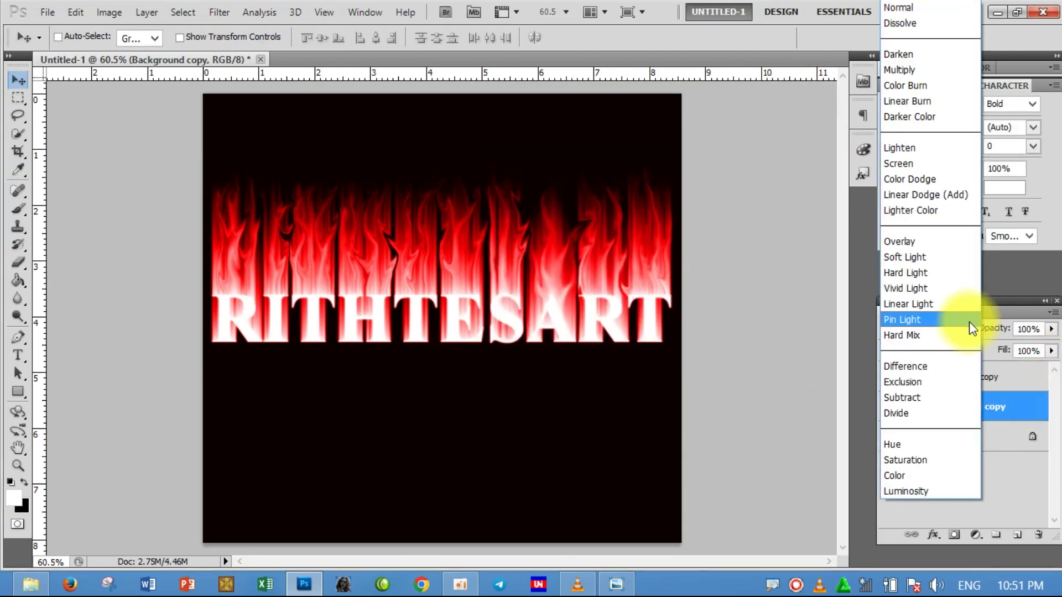
pyautogui.click(945, 180)
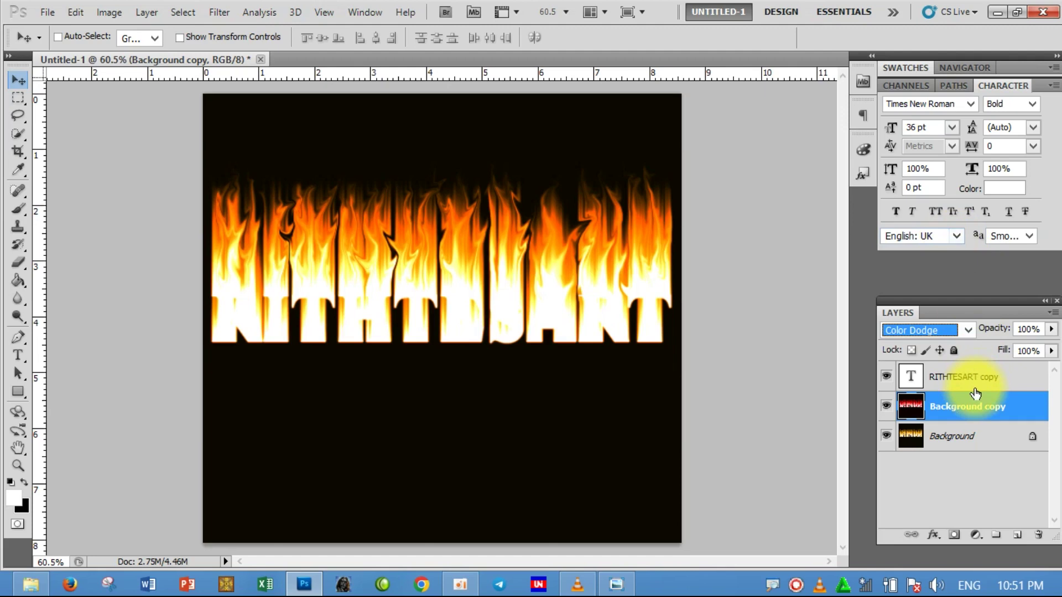
pyautogui.keyDown('shift'); pyautogui.click(961, 438); pyautogui.keyUp('shift')
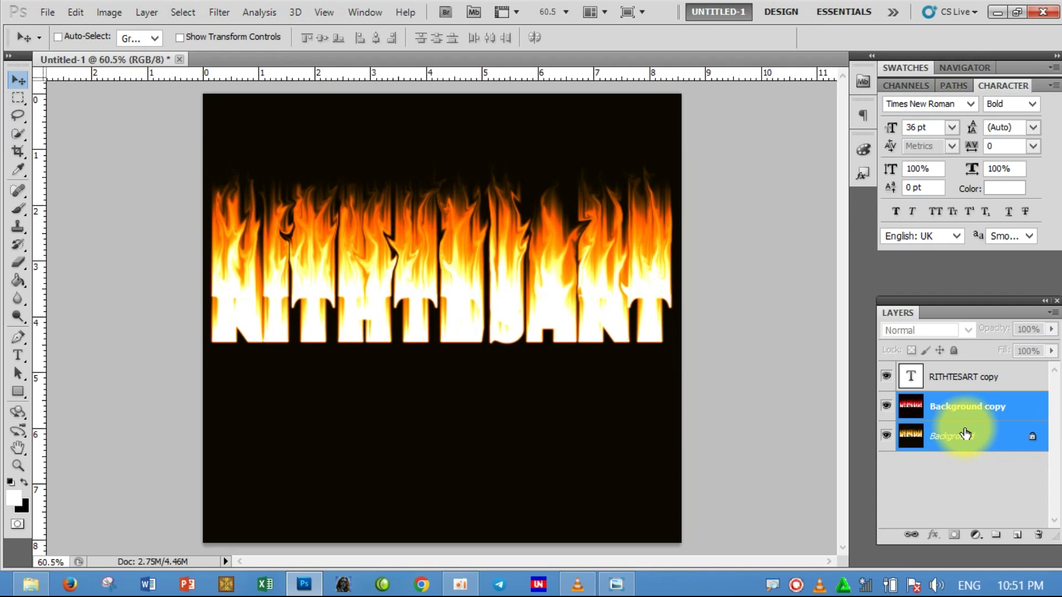
pyautogui.hotkey('ctrl', 'e')
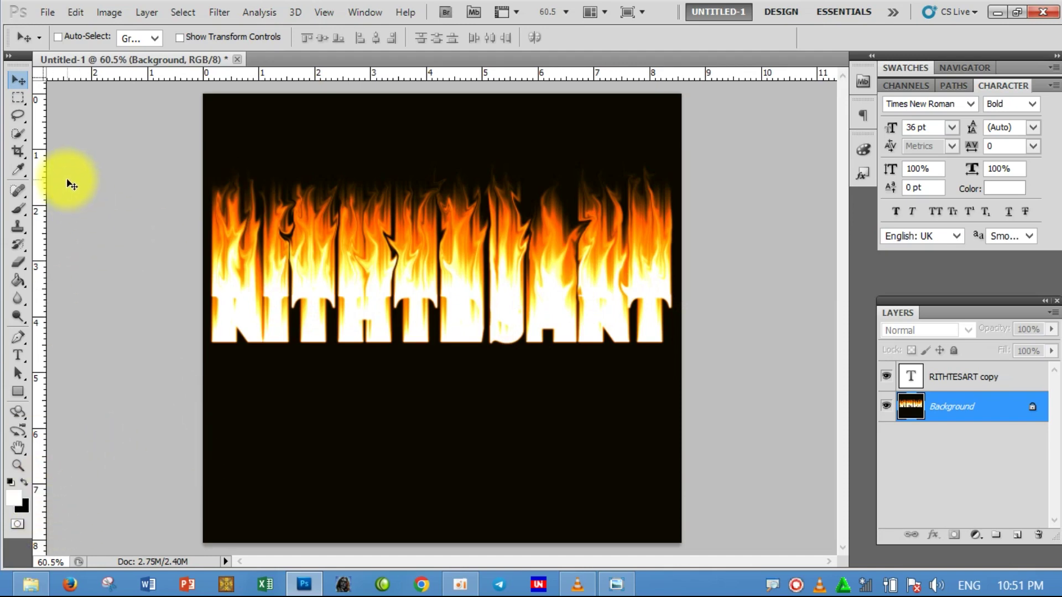
pyautogui.click(942, 378)
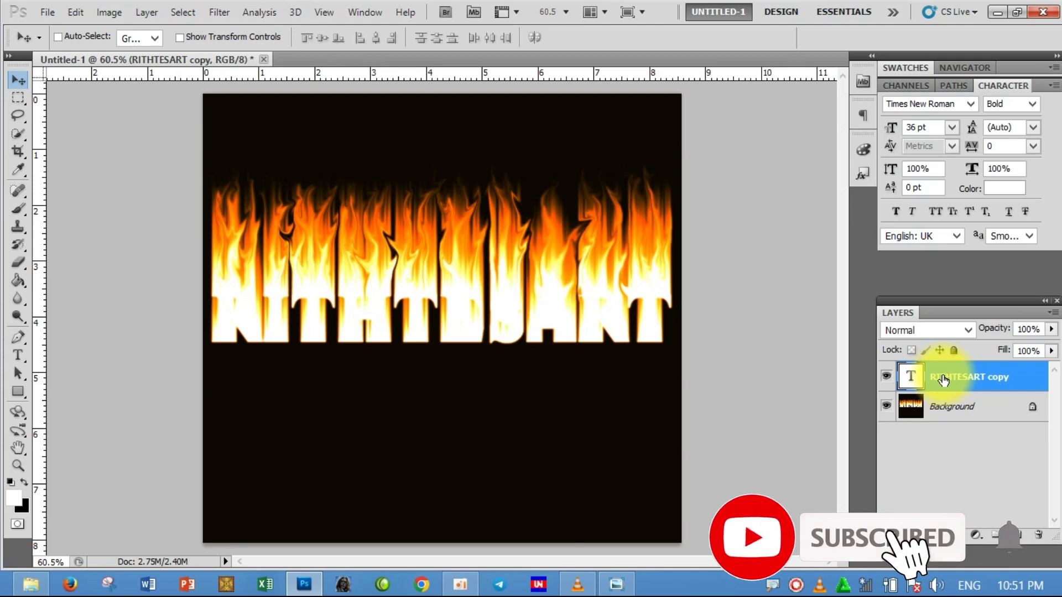
# - Recolour all the RITHTESART copy lettering to black
pyautogui.press('t')
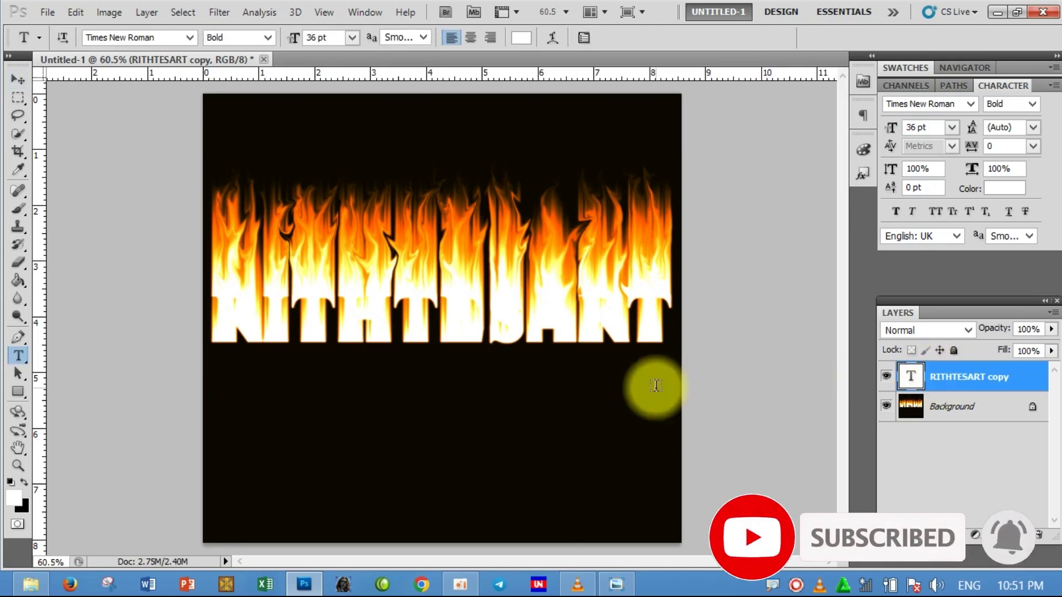
pyautogui.click(228, 316)
pyautogui.moveTo(227, 317); pyautogui.dragTo(672, 309)
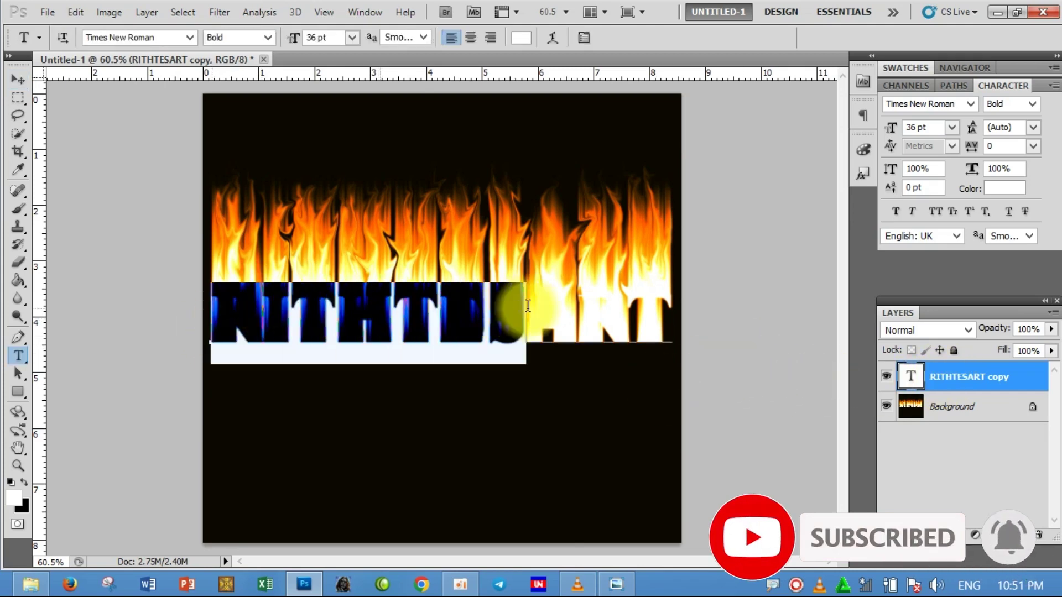
pyautogui.click(520, 40)
pyautogui.moveTo(486, 285); pyautogui.dragTo(533, 344)
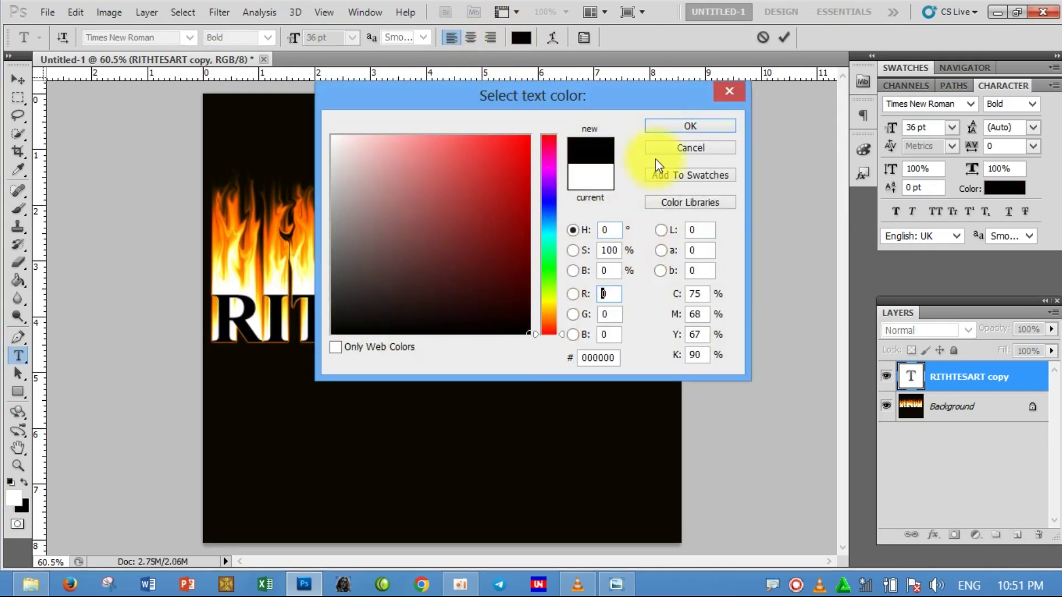
pyautogui.click(673, 125)
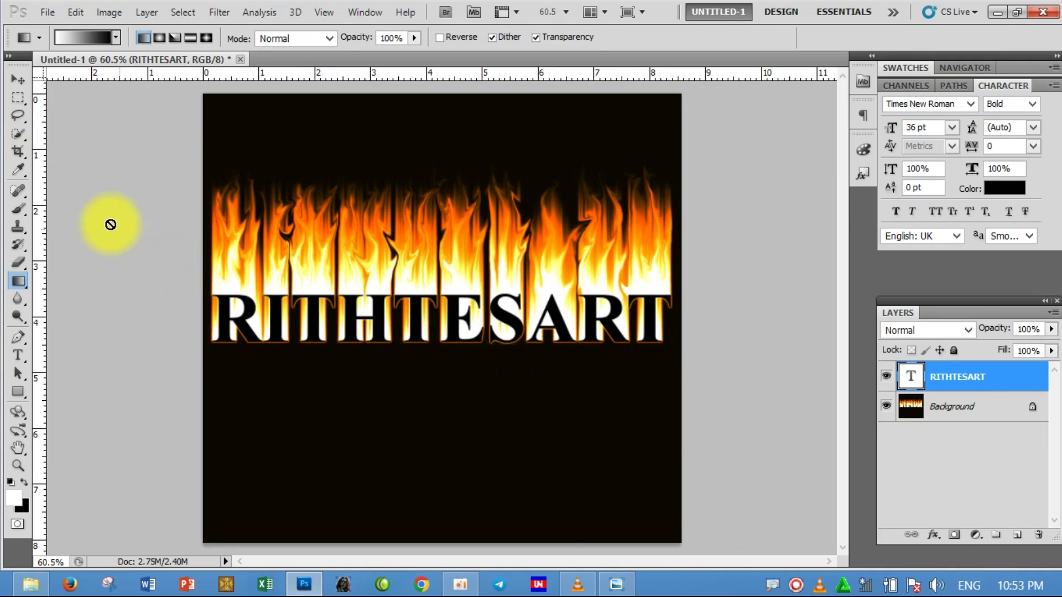
pyautogui.click(19, 79)
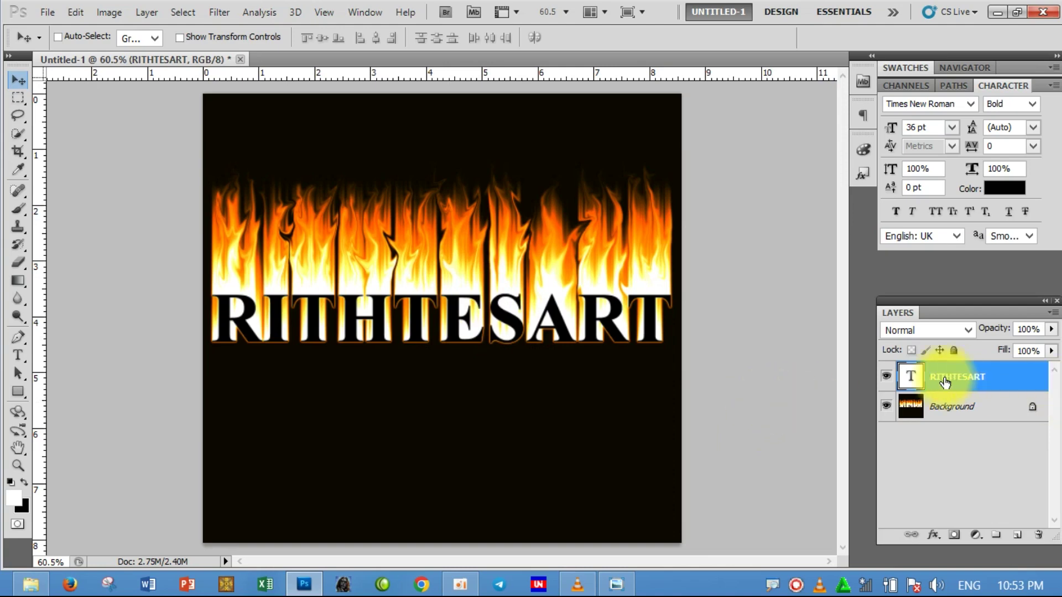
# - Add a layer mask to the RITHTESART copy and choose a black-to-white gradient
pyautogui.click(954, 537)
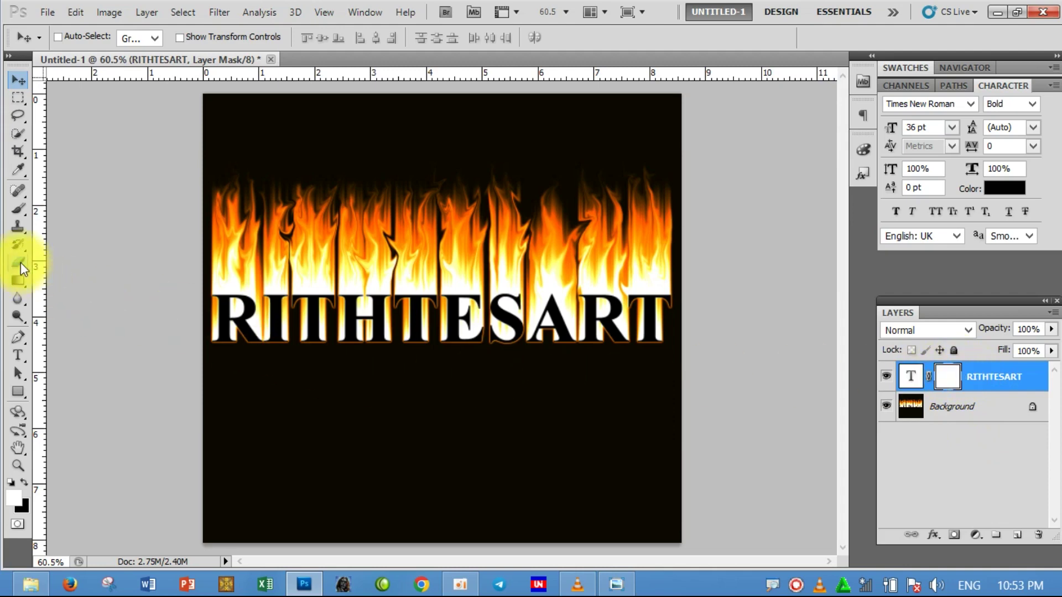
pyautogui.moveTo(22, 280); pyautogui.dragTo(64, 281)
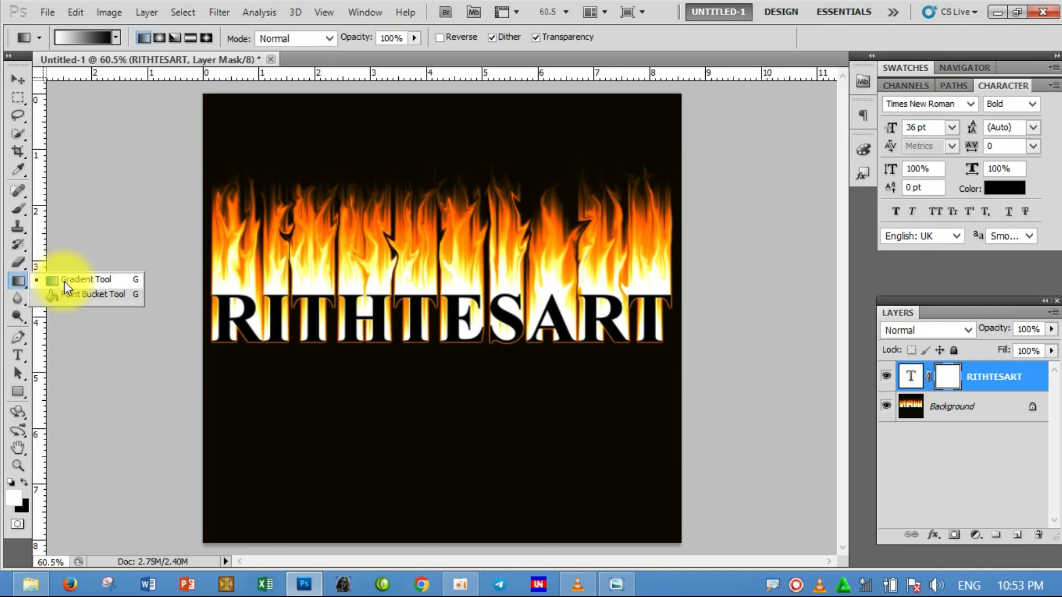
pyautogui.click(83, 276)
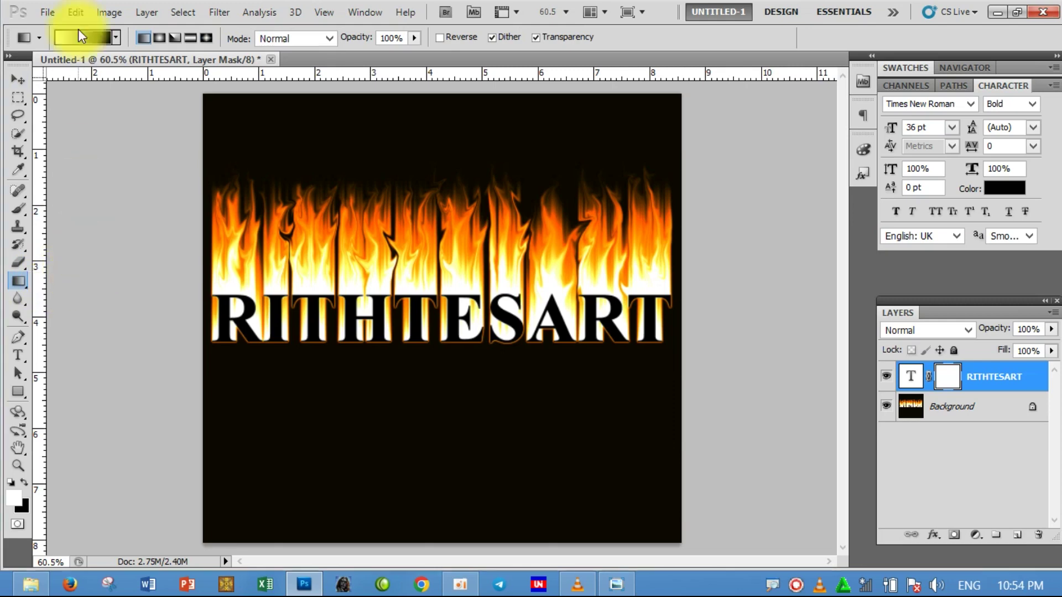
pyautogui.click(75, 35)
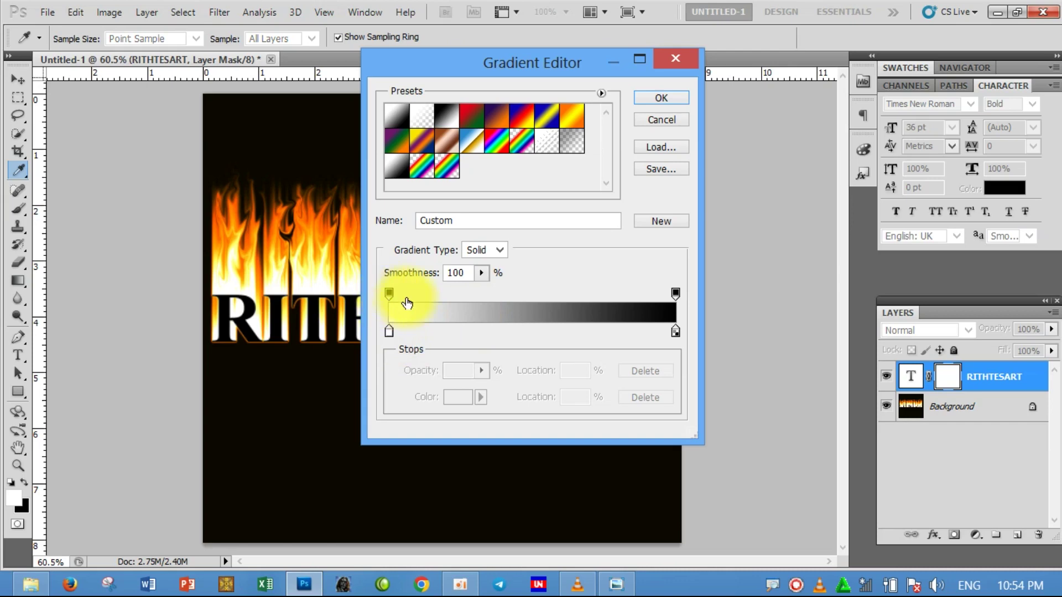
pyautogui.click(661, 98)
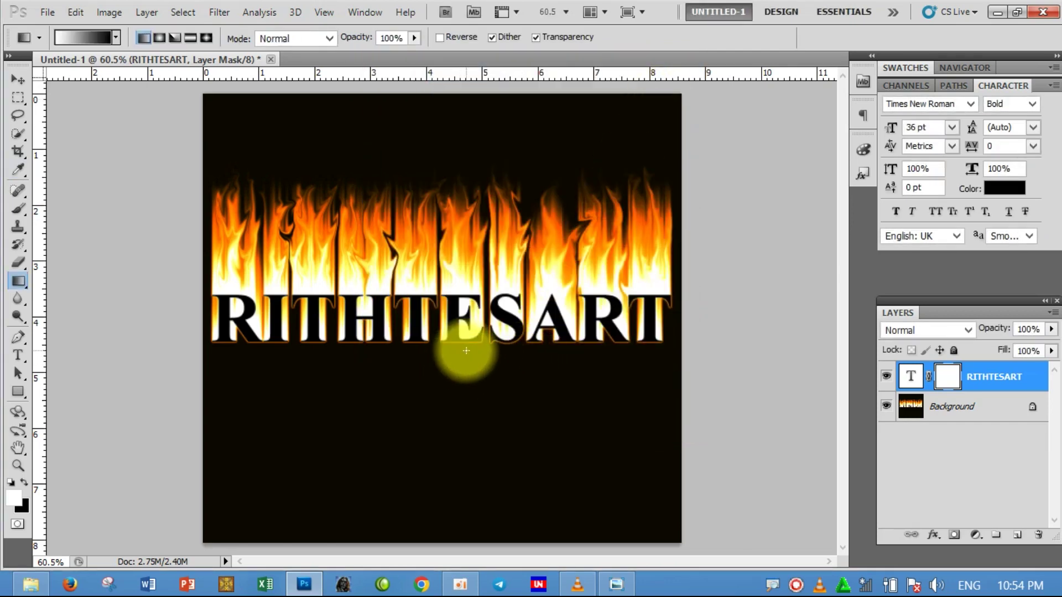
# - Draw vertical gradients on the mask so the letters fade from light top to dark bottom
pyautogui.moveTo(466, 317); pyautogui.dragTo(469, 288)
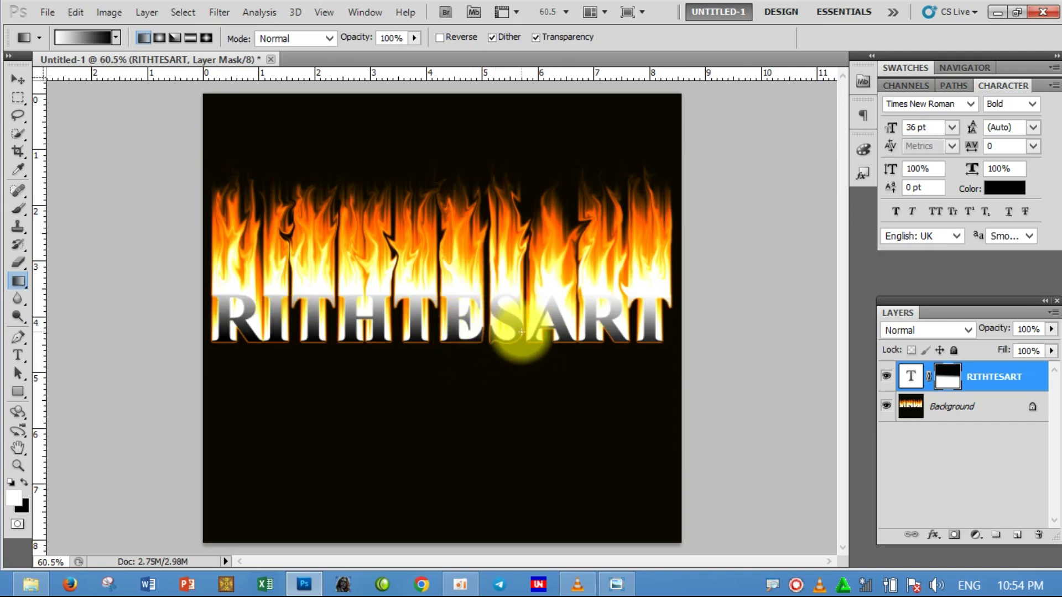
pyautogui.moveTo(463, 350); pyautogui.dragTo(465, 296)
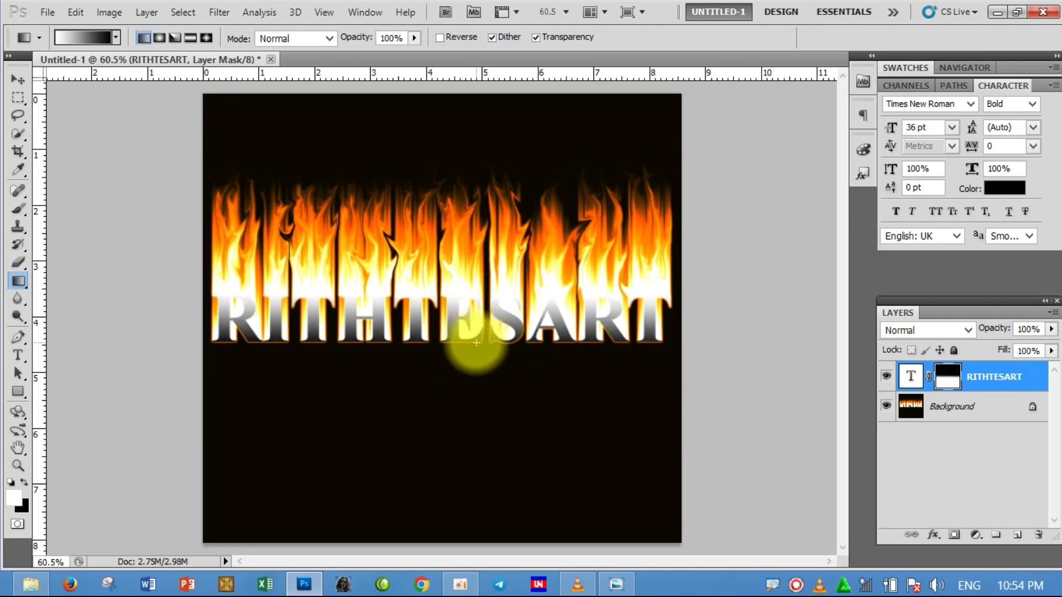
pyautogui.moveTo(476, 349); pyautogui.dragTo(475, 266)
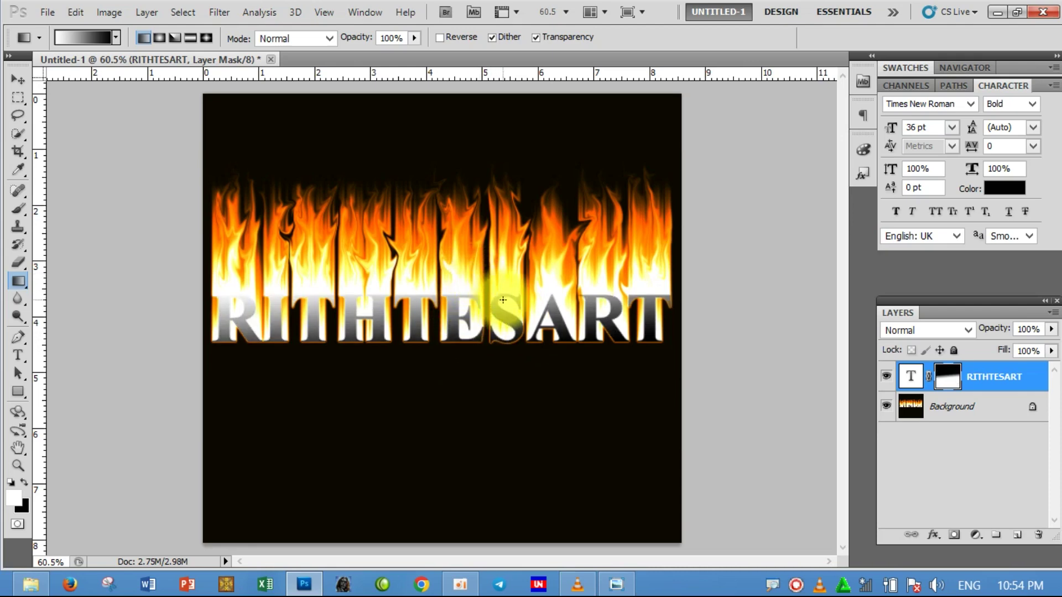
pyautogui.moveTo(240, 348); pyautogui.dragTo(239, 294)
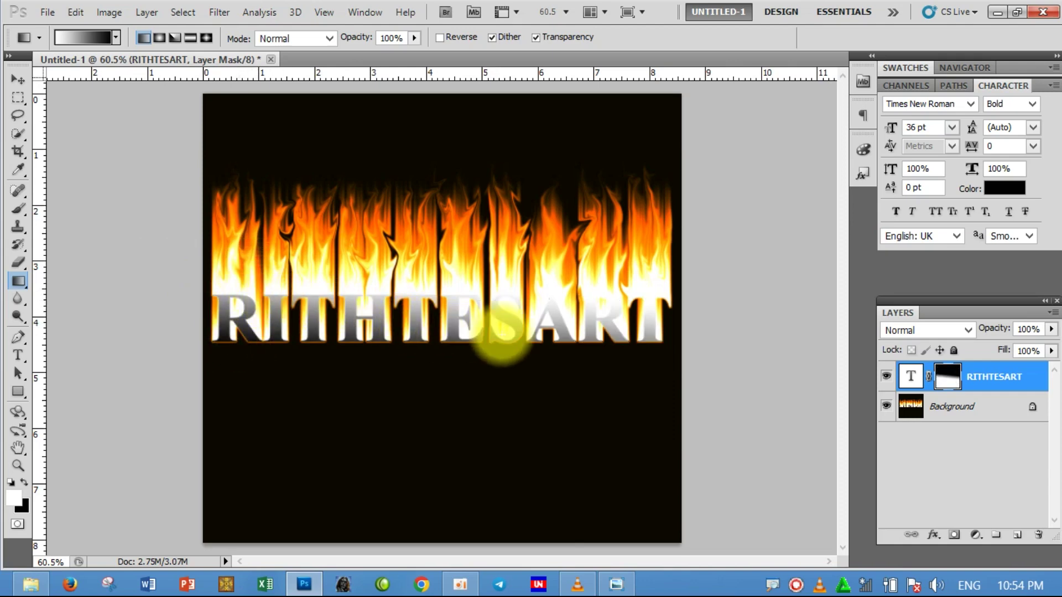
pyautogui.moveTo(467, 344); pyautogui.dragTo(474, 291)
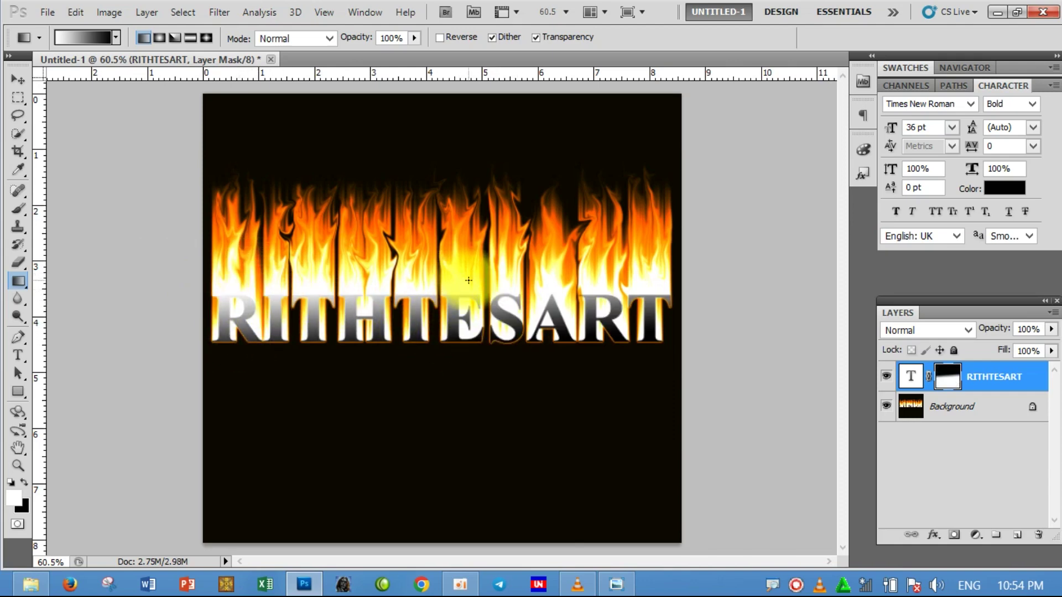